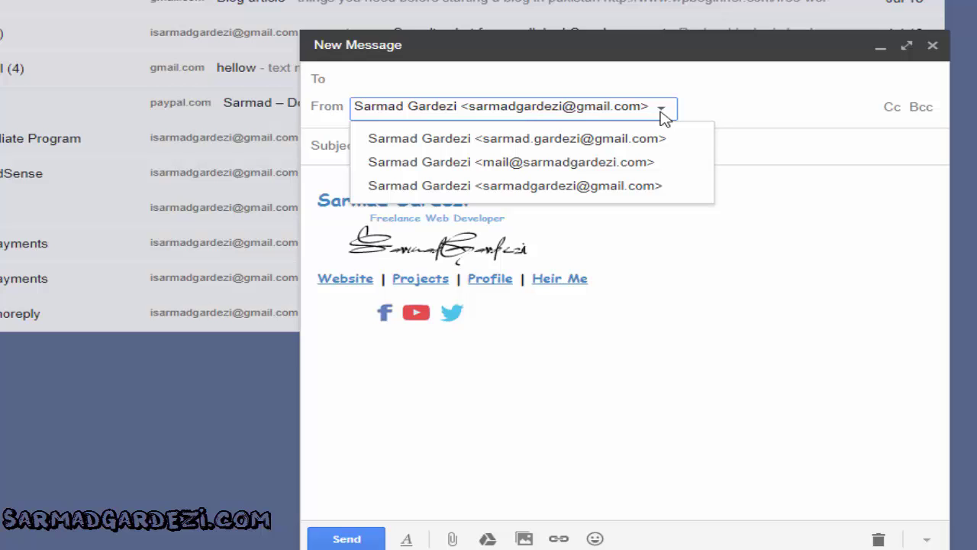
# Send 'test Email' with body 'Hellow World' from the Gmail address to the custom-domain address
pyautogui.click(562, 185)
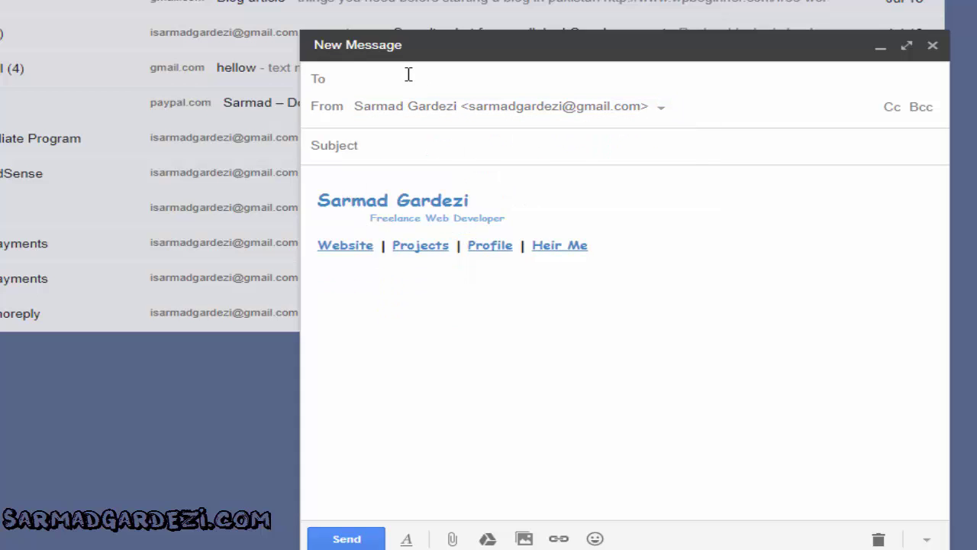
pyautogui.write('mai')
pyautogui.click(433, 122)
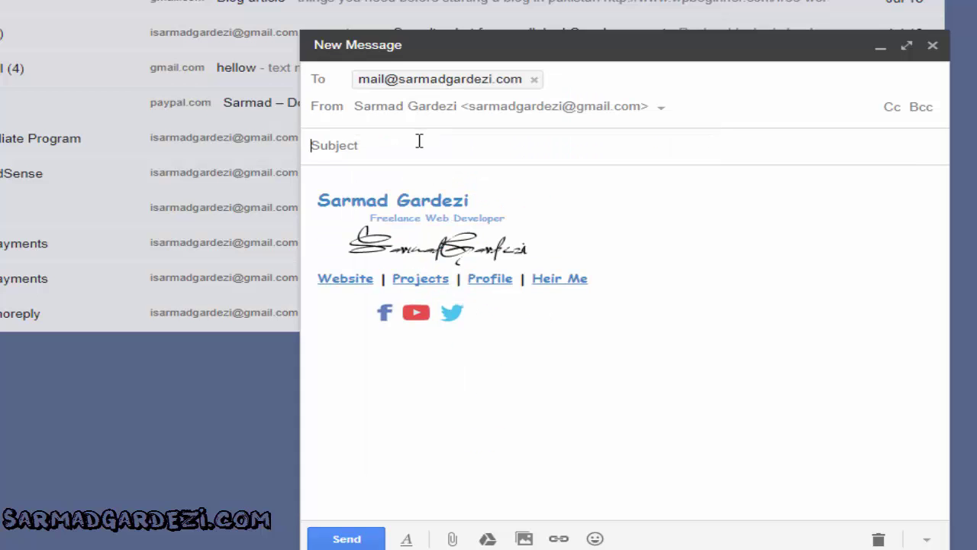
pyautogui.click(419, 140)
pyautogui.write('test Eai')
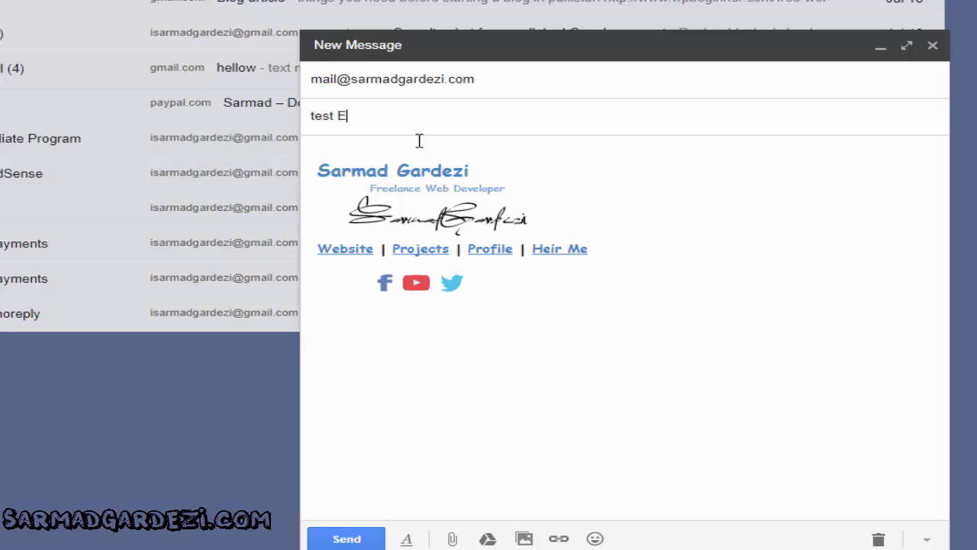
pyautogui.press('BackSpace')
pyautogui.press('BackSpace')
pyautogui.write('mail')
pyautogui.press('Tab')
pyautogui.write('Hellow ')
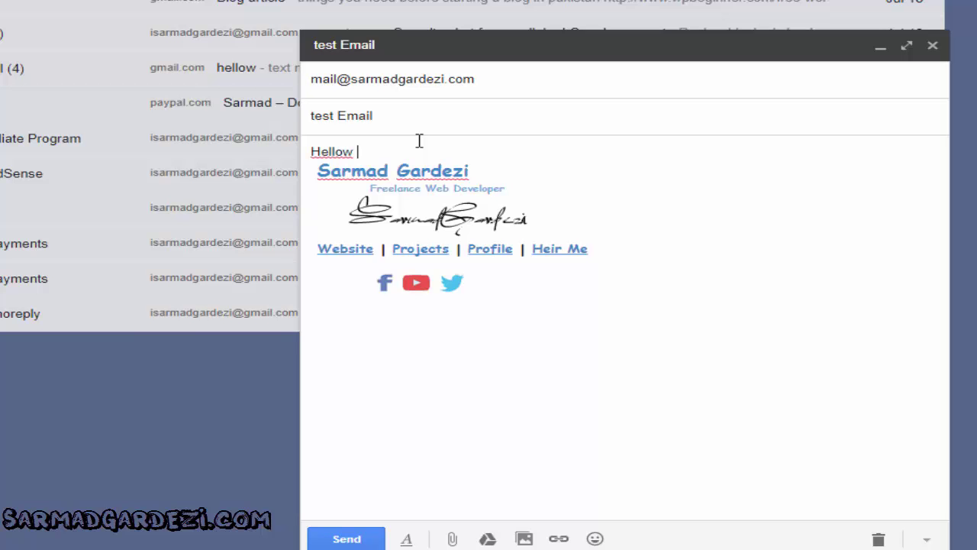
pyautogui.write('World')
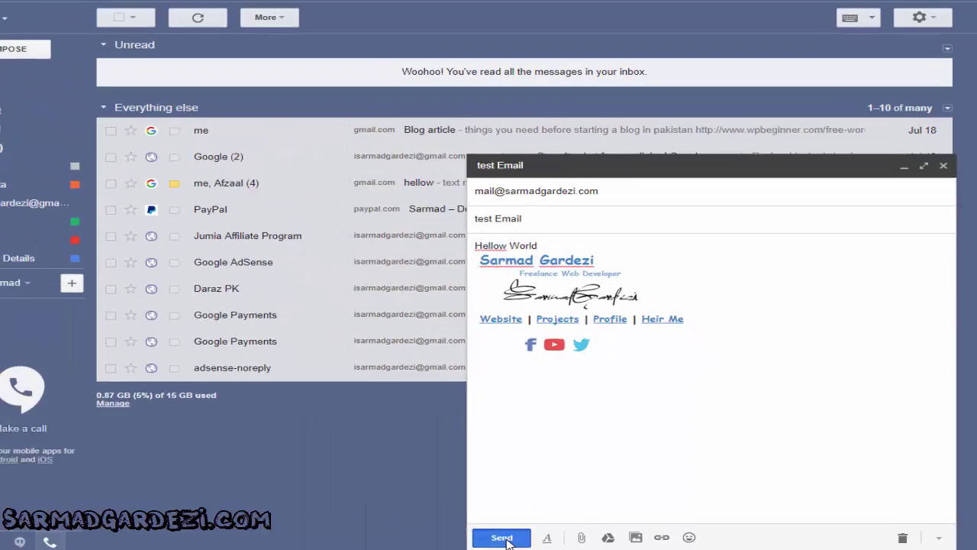
pyautogui.click(346, 538)
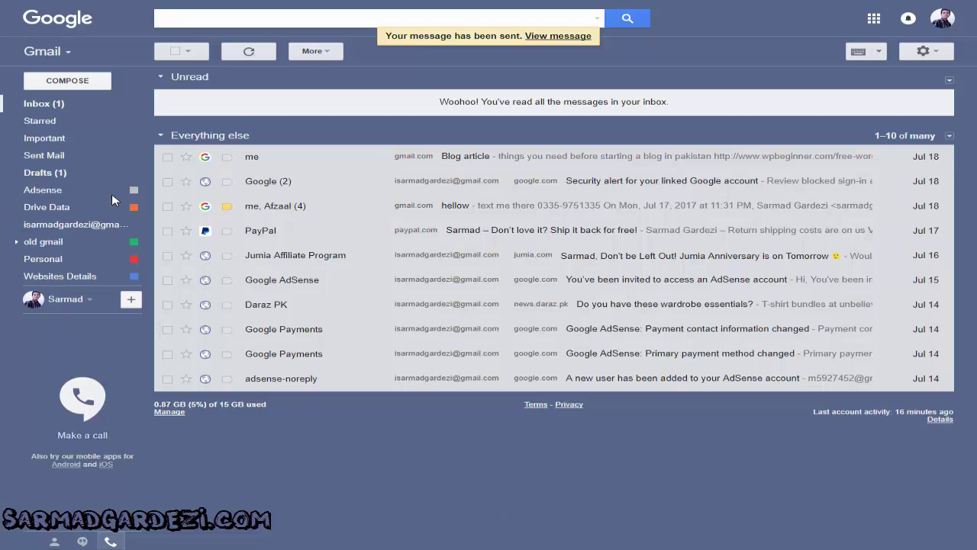
# Refresh the inbox, open the arrived test Email, check its sender details, and delete it
pyautogui.click(53, 106)
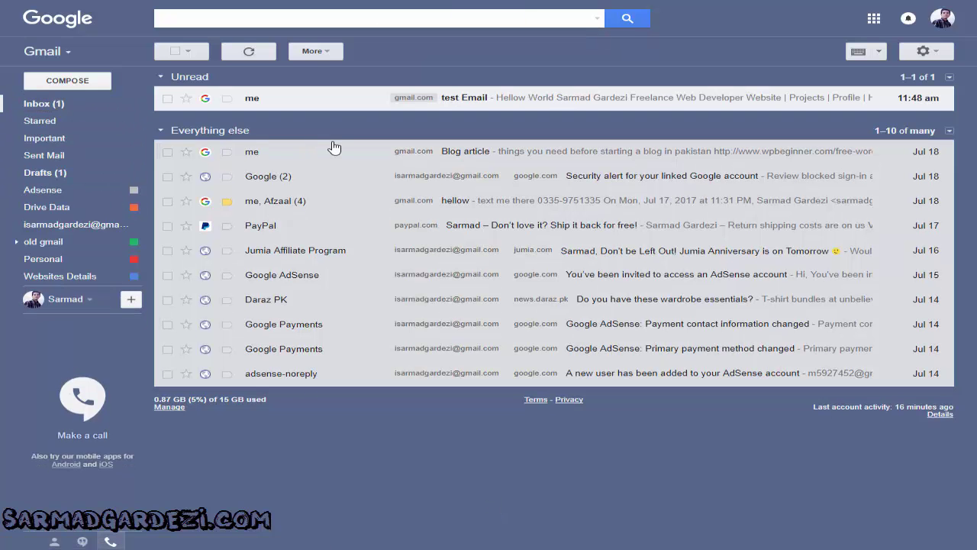
pyautogui.click(344, 101)
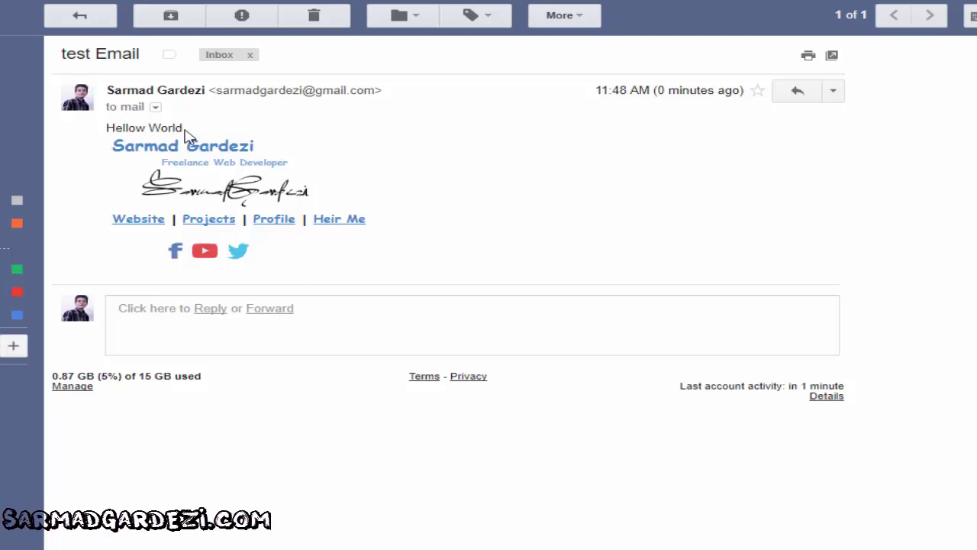
pyautogui.click(155, 107)
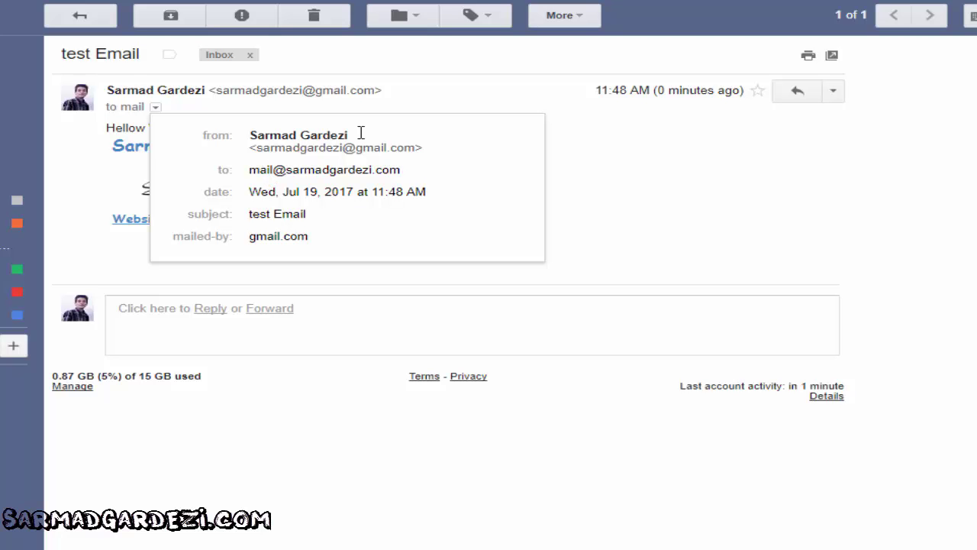
pyautogui.click(320, 20)
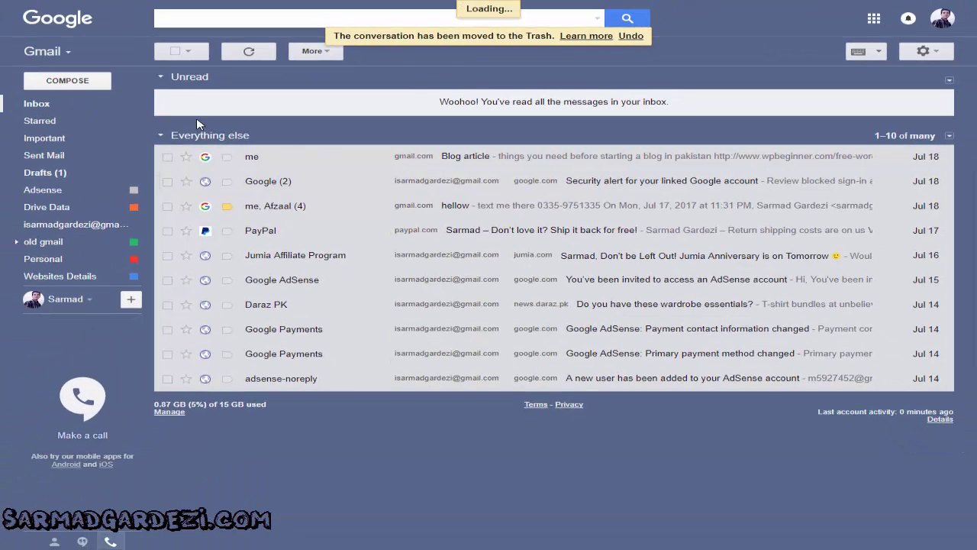
# Send 'test Email' with body 'Hellow World' from the custom-domain address to the own Gmail address
pyautogui.press('c')
pyautogui.click(728, 232)
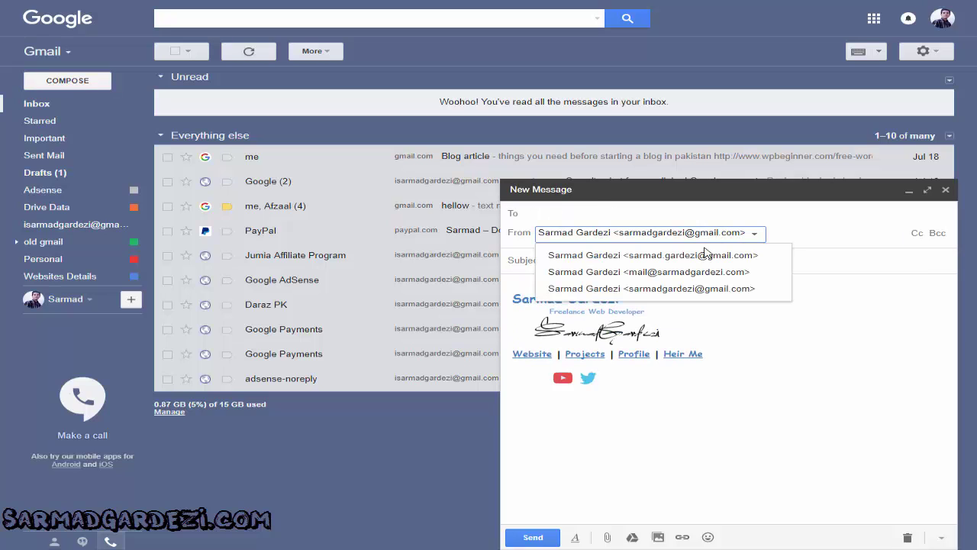
pyautogui.click(699, 273)
pyautogui.click(610, 215)
pyautogui.write('sar')
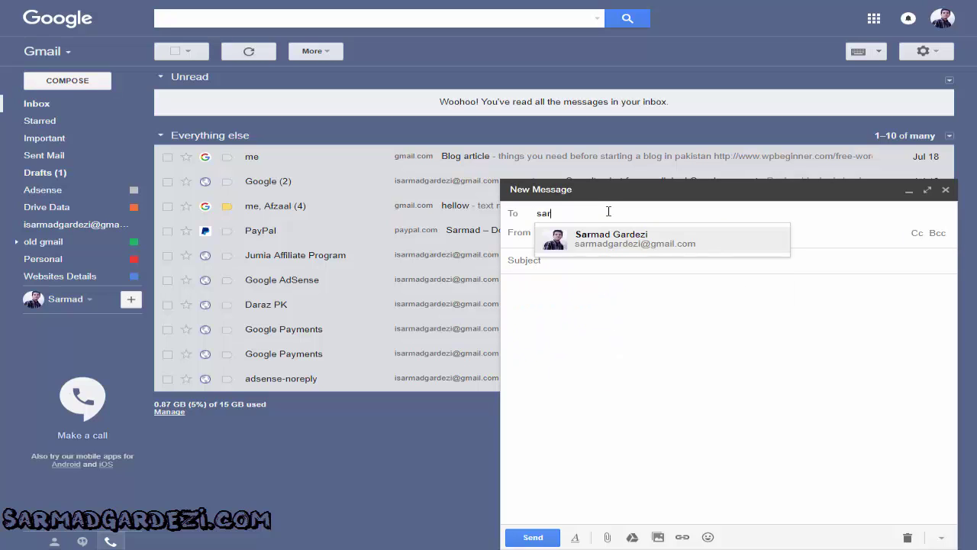
pyautogui.click(624, 243)
pyautogui.click(582, 261)
pyautogui.write('test Email')
pyautogui.click(581, 267)
pyautogui.write('Hellow World')
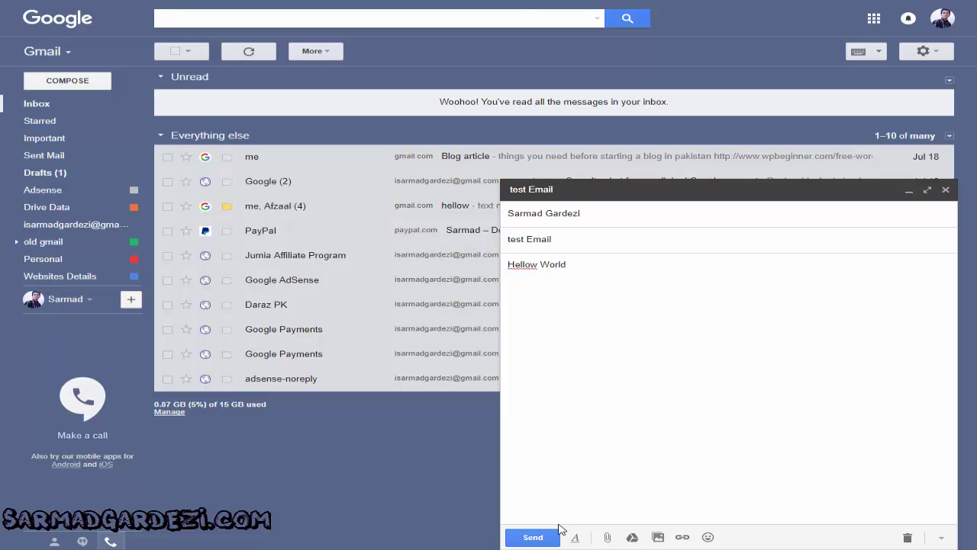
pyautogui.click(556, 532)
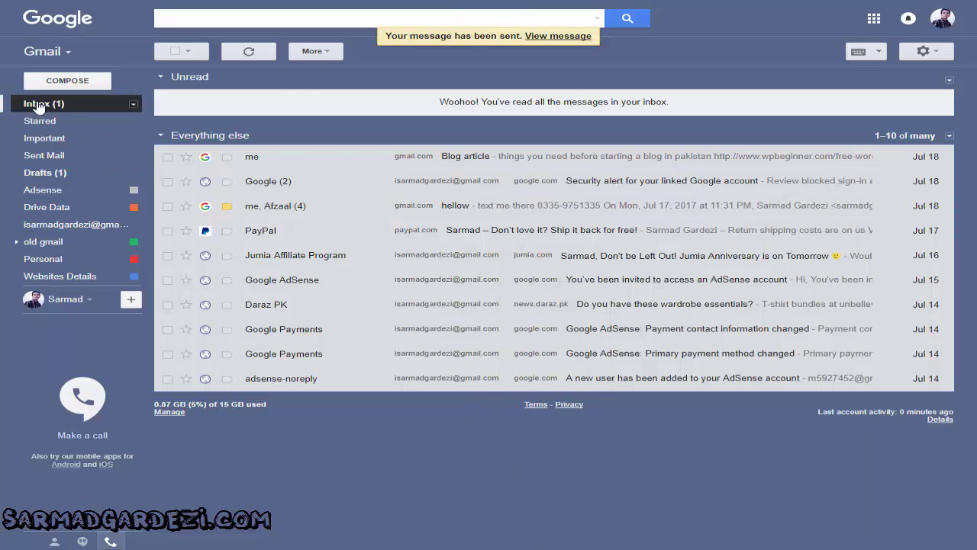
# Open the received test Email, confirm it was mailed by sarmadgardezi.com, then delete it
pyautogui.click(342, 103)
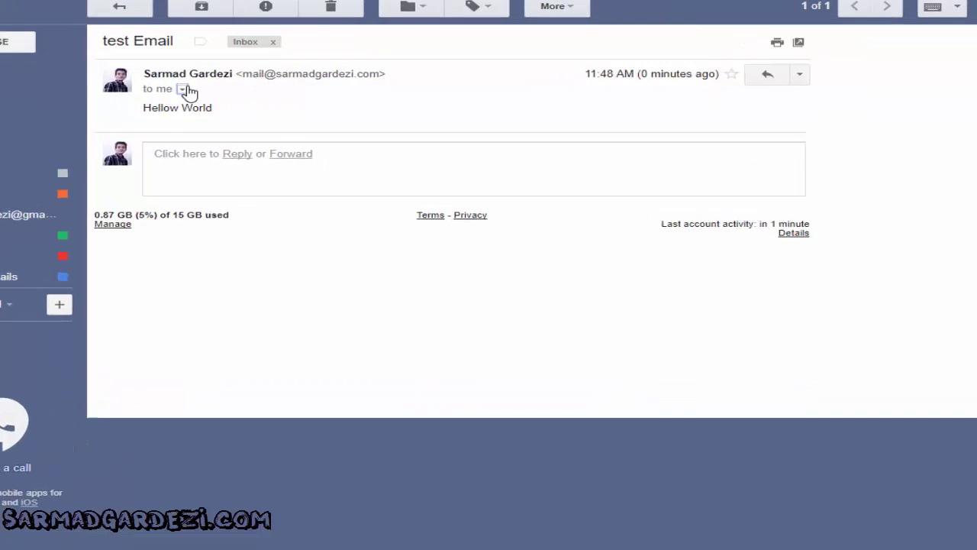
pyautogui.click(234, 120)
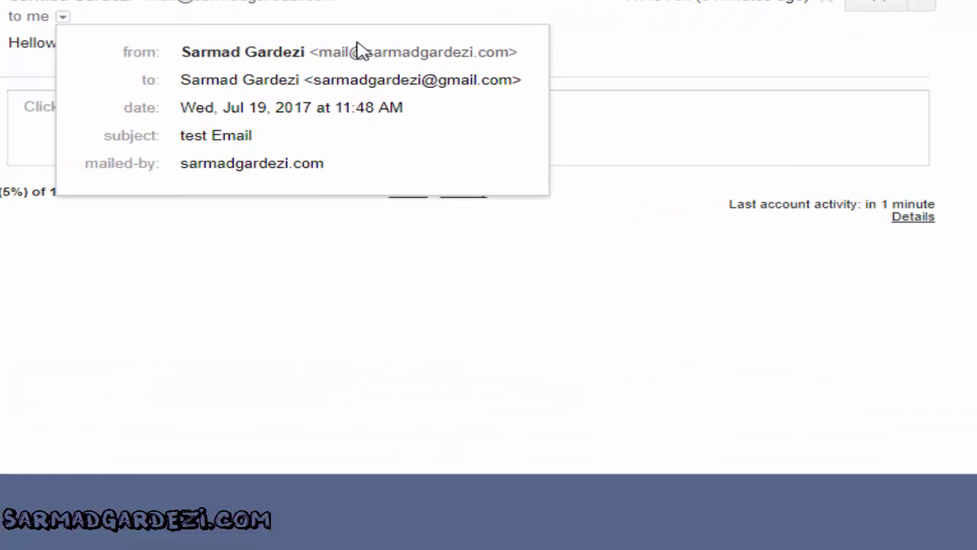
pyautogui.click(385, 29)
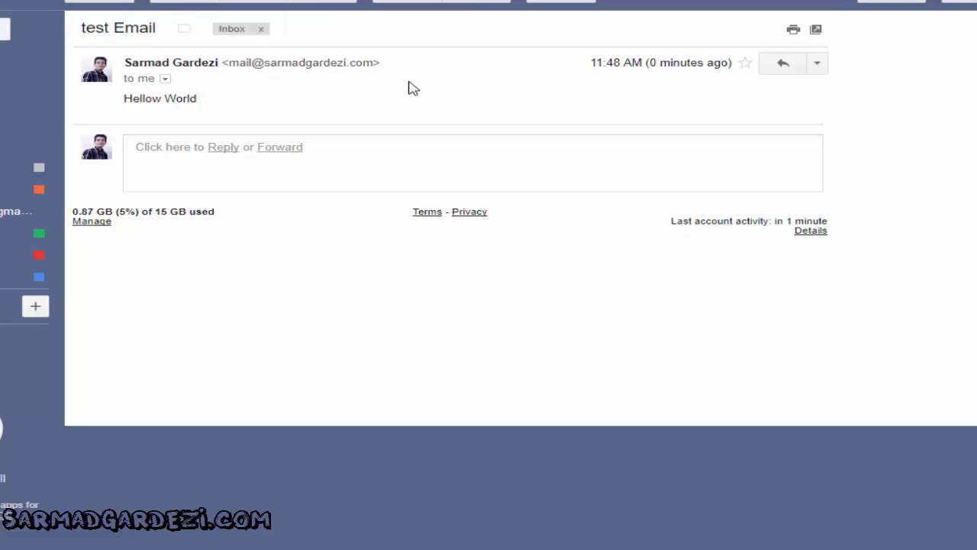
pyautogui.click(352, 49)
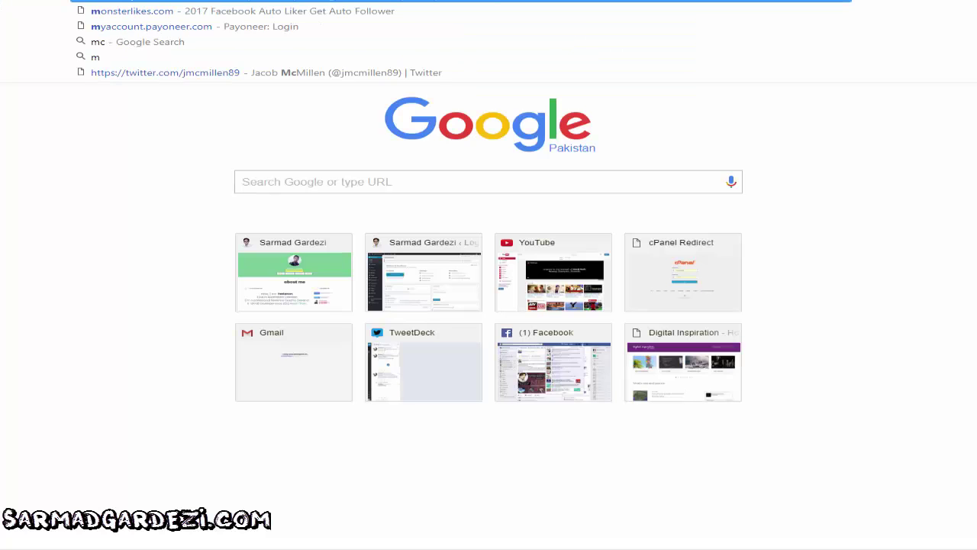
# Load the Moon Creations homepage and scroll through its Reliable Web Hosting offer and plan prices
pyautogui.write('c')
pyautogui.press('Return')
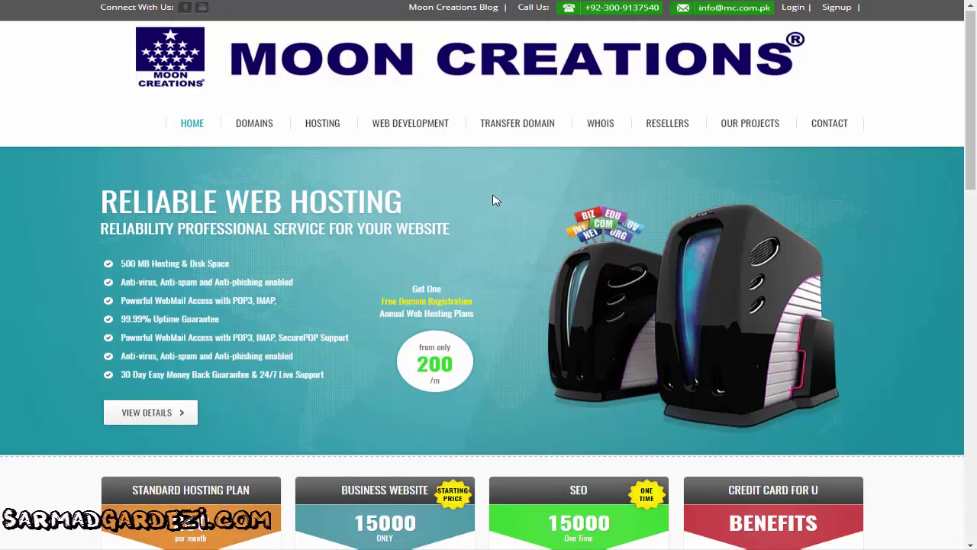
pyautogui.scroll(-5, 493, 200)
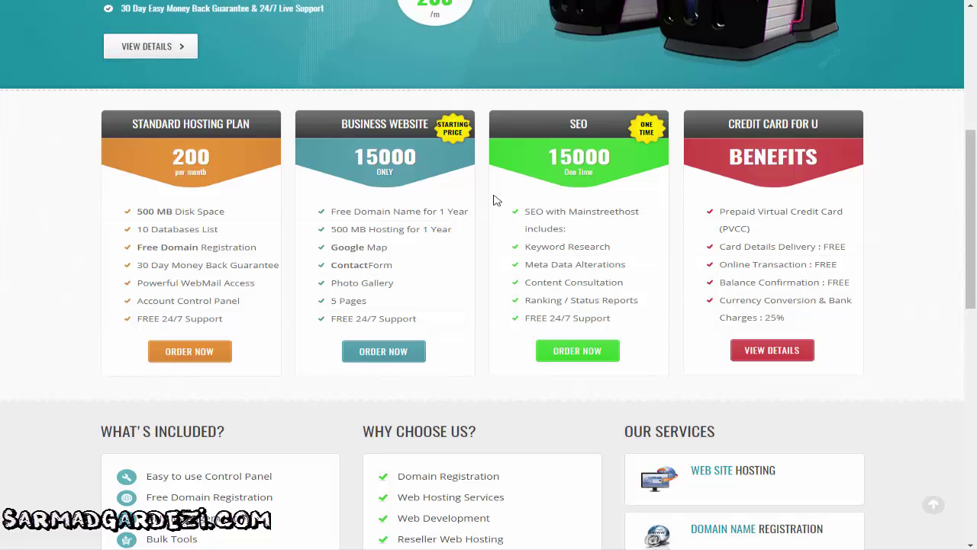
pyautogui.scroll(4, 625, 267)
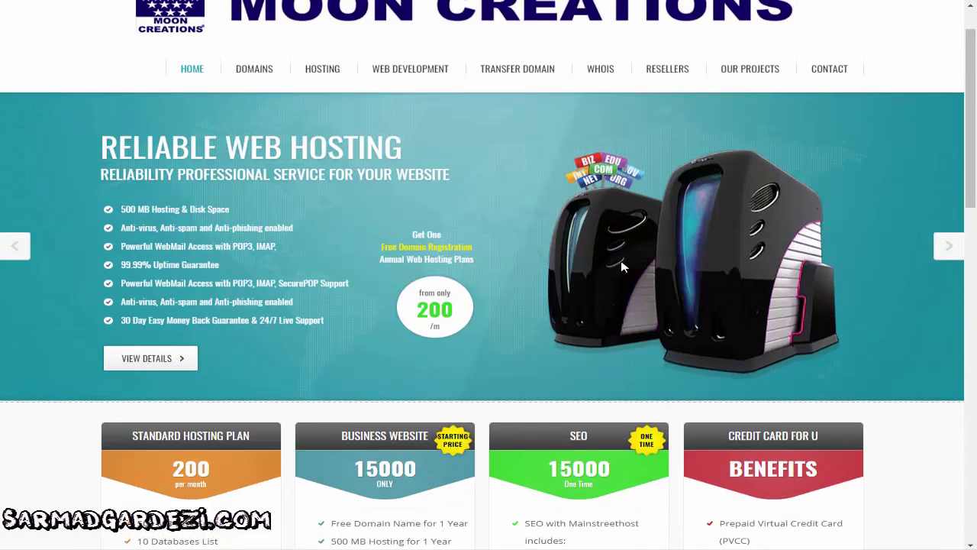
pyautogui.scroll(1, 618, 260)
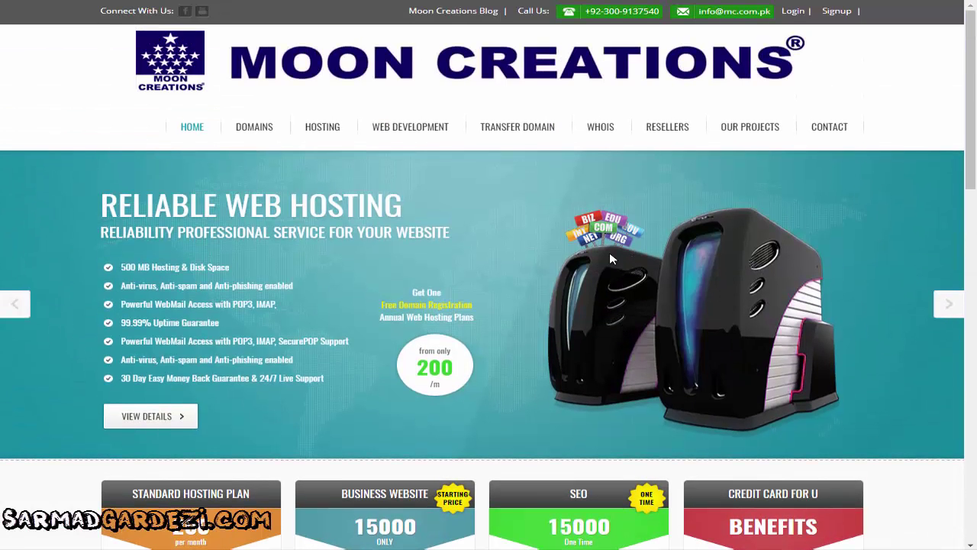
# Search sarmadgardezi.net on the DOMAINS page and check its one-year registration period
pyautogui.click(264, 129)
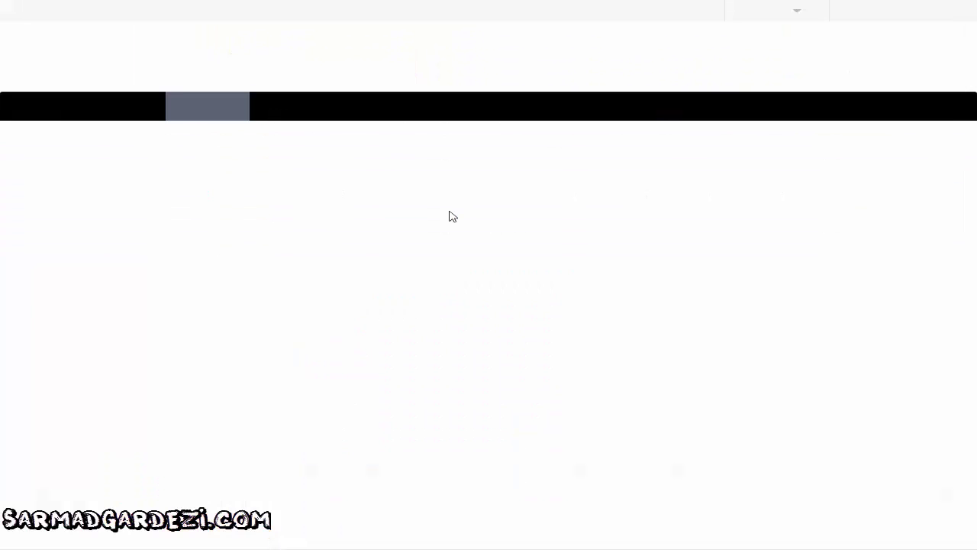
pyautogui.click(315, 247)
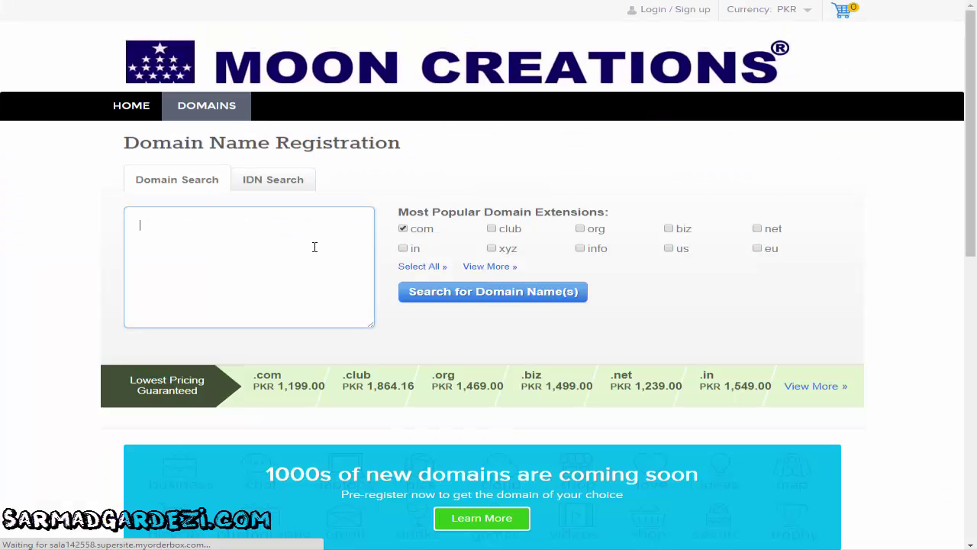
pyautogui.write('sarmadgardezi.')
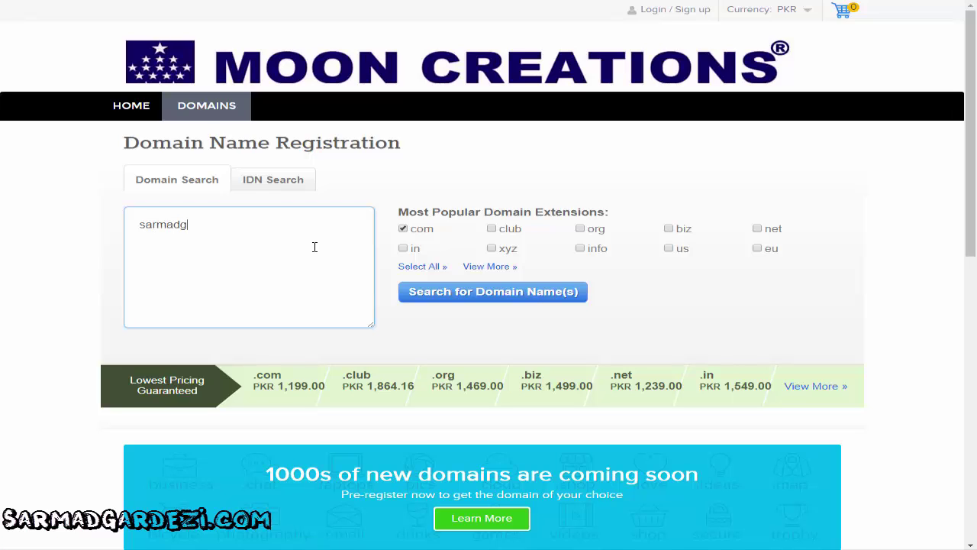
pyautogui.write('net')
pyautogui.click(489, 301)
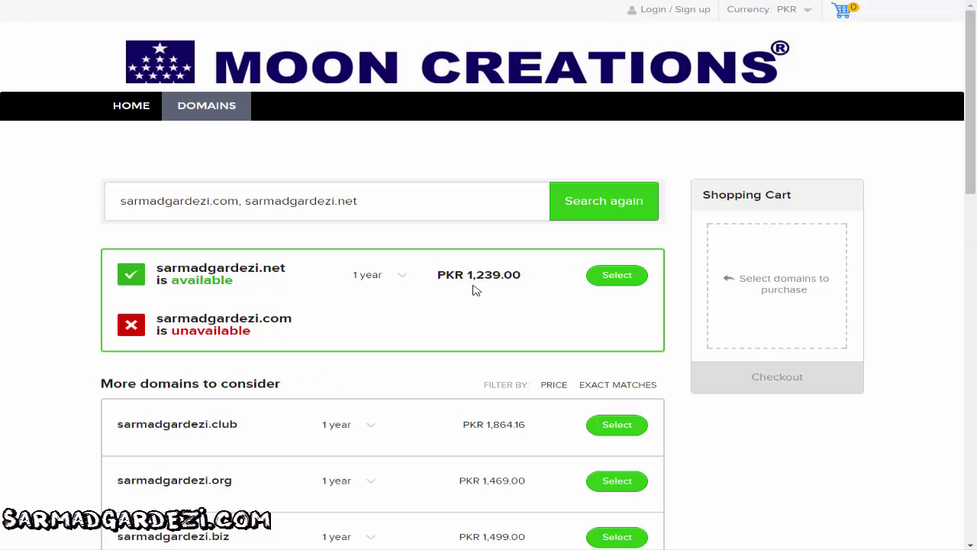
pyautogui.click(402, 279)
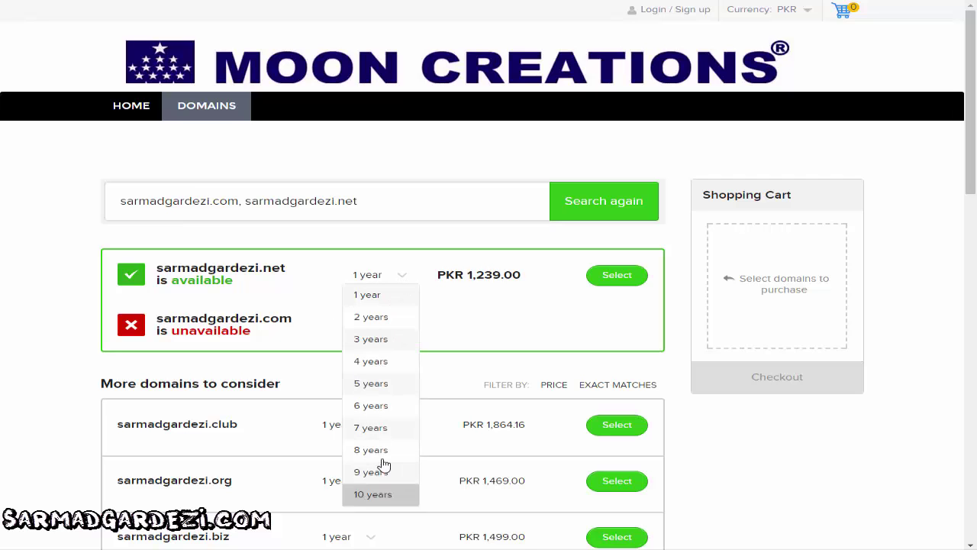
pyautogui.click(617, 289)
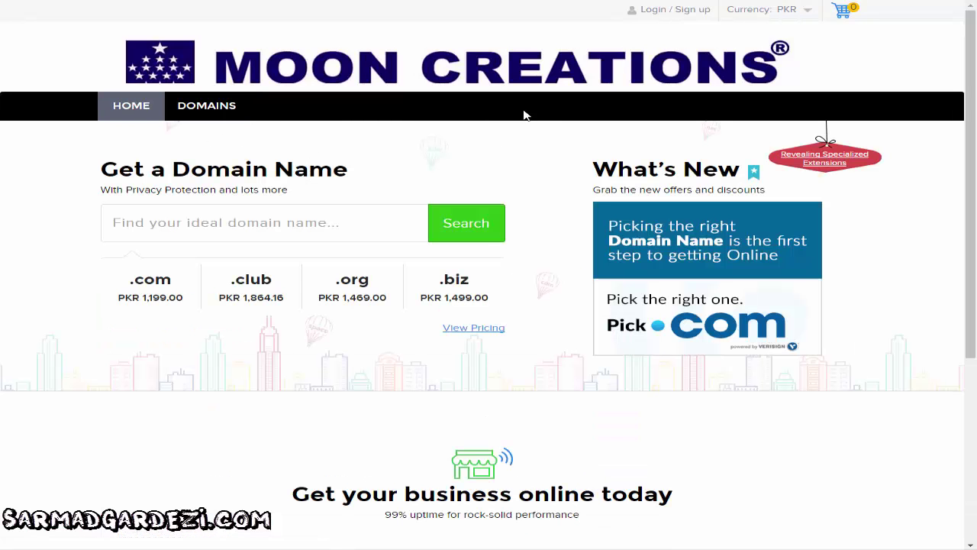
# Return to the domain store's home page, then to the main Moon Creations homepage
pyautogui.click(196, 74)
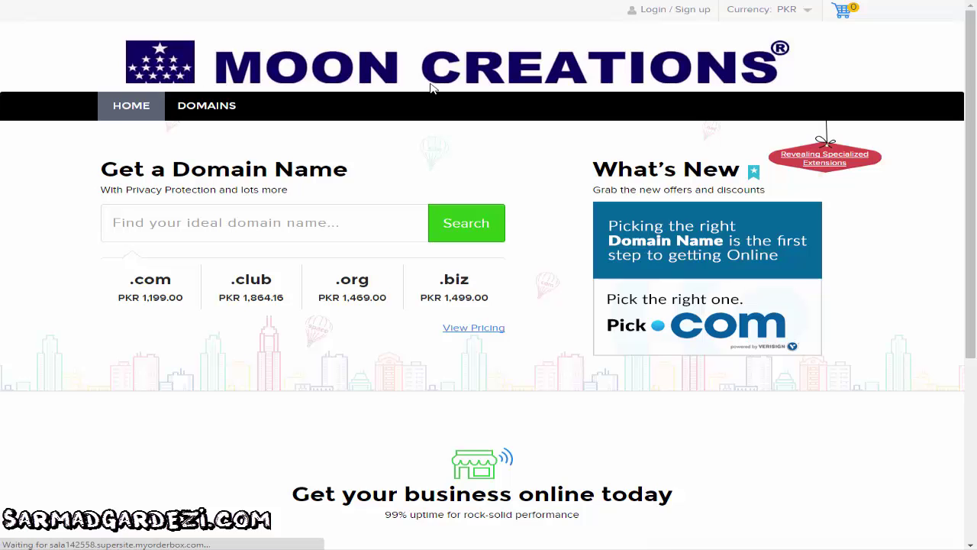
pyautogui.scroll(-4, 585, 157)
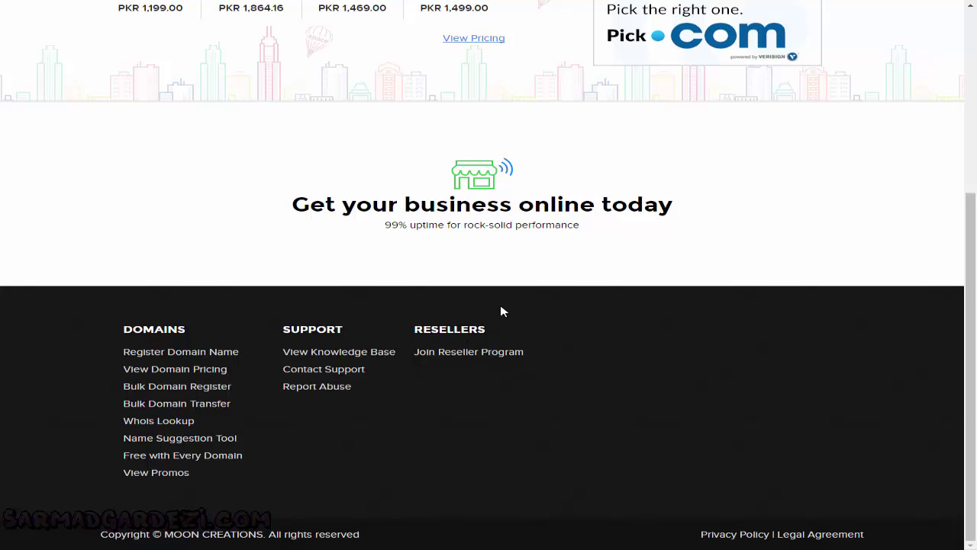
pyautogui.scroll(4, 499, 310)
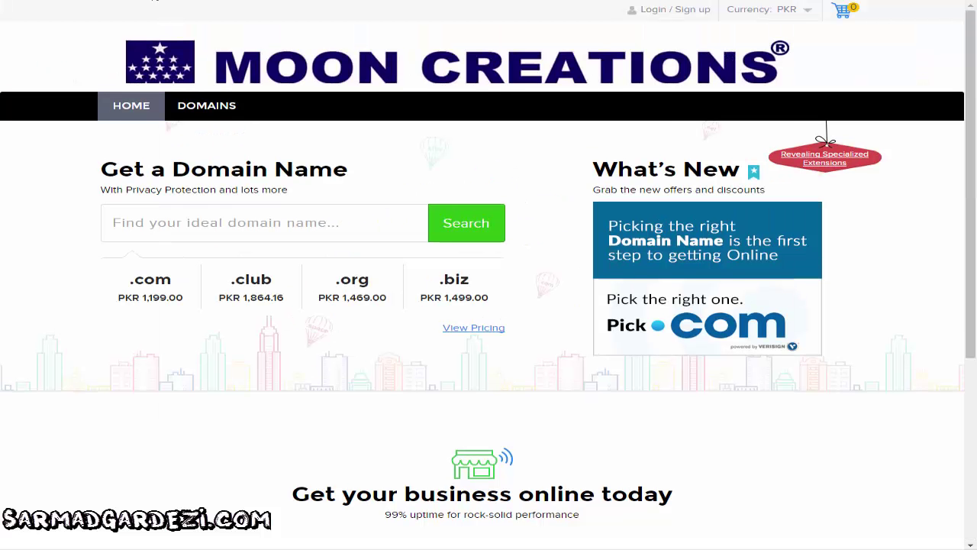
pyautogui.click(530, 72)
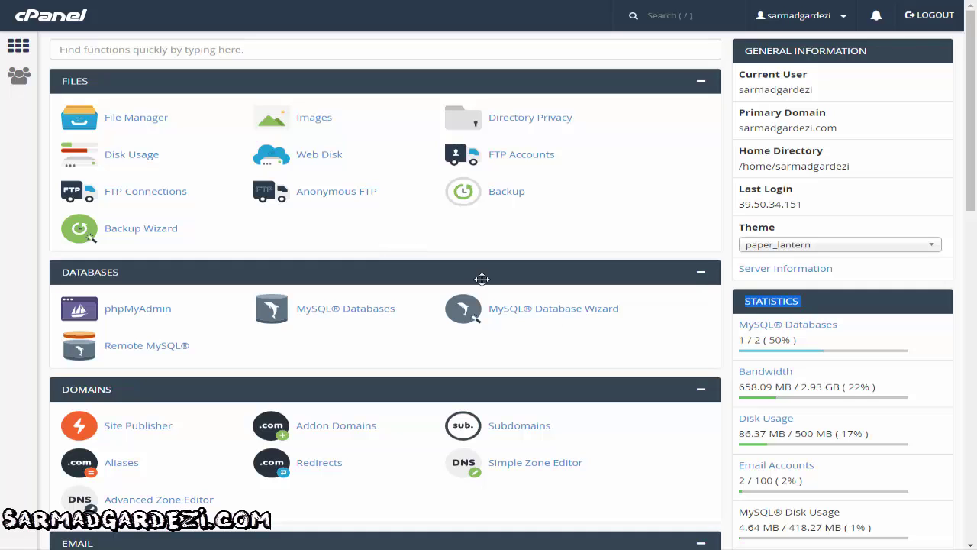
# Open the cPanel home page and scroll down to the EMAIL section
pyautogui.click(786, 301)
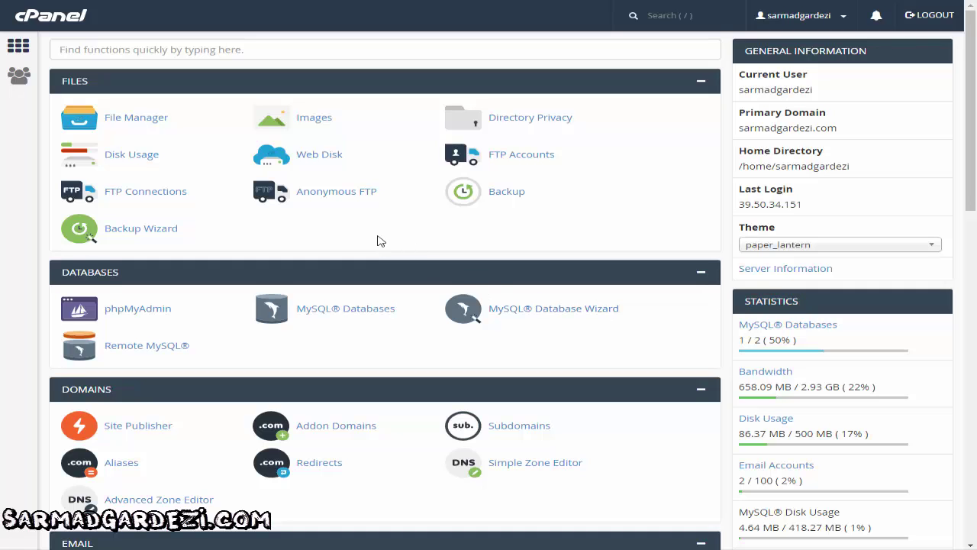
pyautogui.scroll(-5, 375, 240)
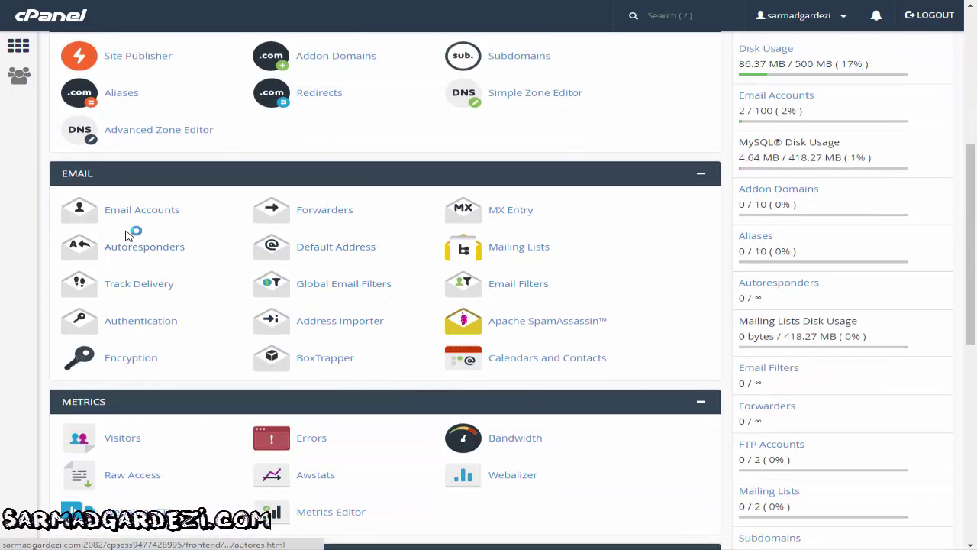
# Open Email Accounts, try and clear the name 'test', then review the existing mailbox list
pyautogui.click(166, 211)
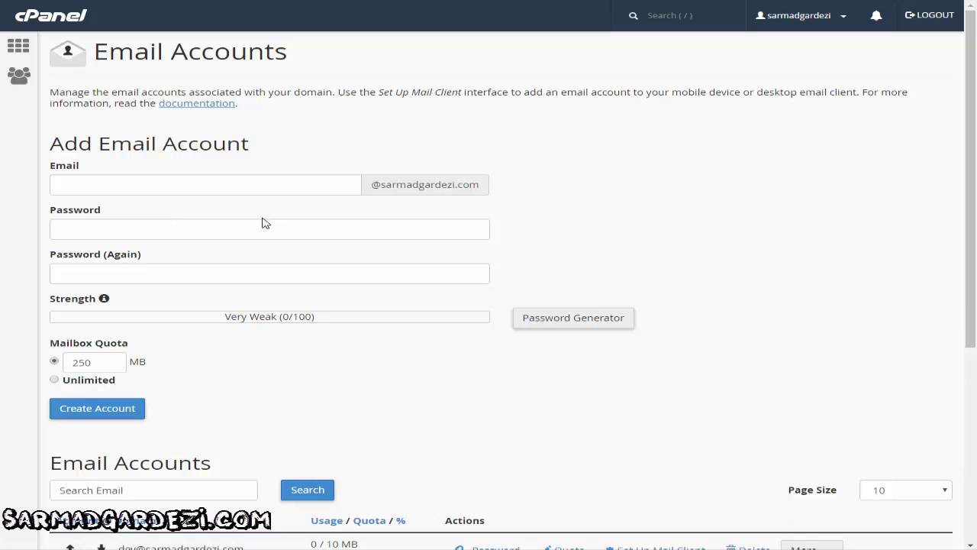
pyautogui.click(305, 185)
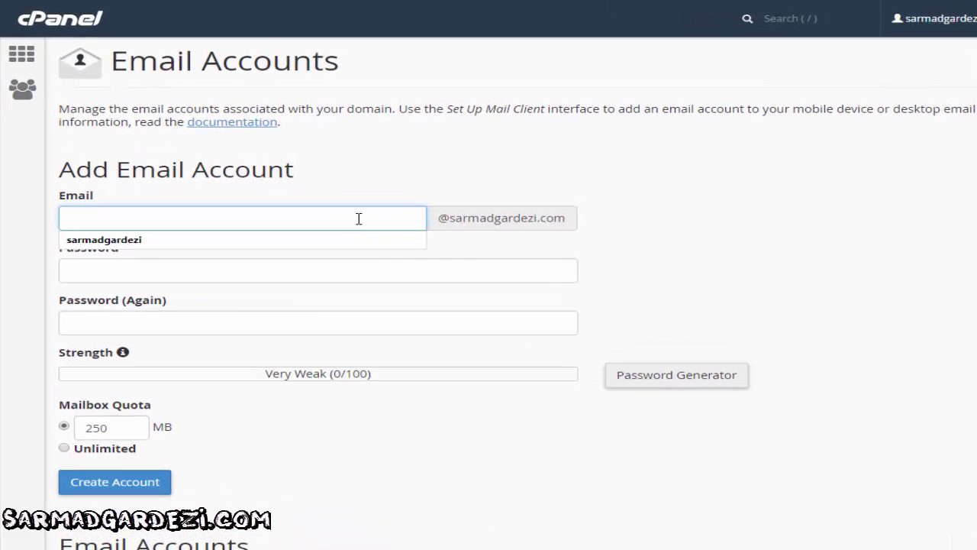
pyautogui.write('test')
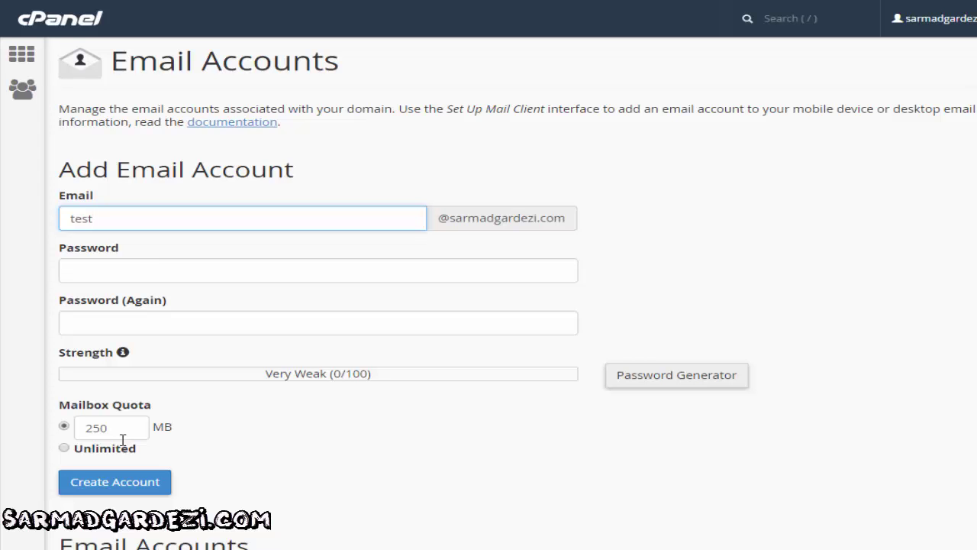
pyautogui.press('BackSpace')
pyautogui.press('BackSpace')
pyautogui.press('BackSpace')
pyautogui.press('BackSpace')
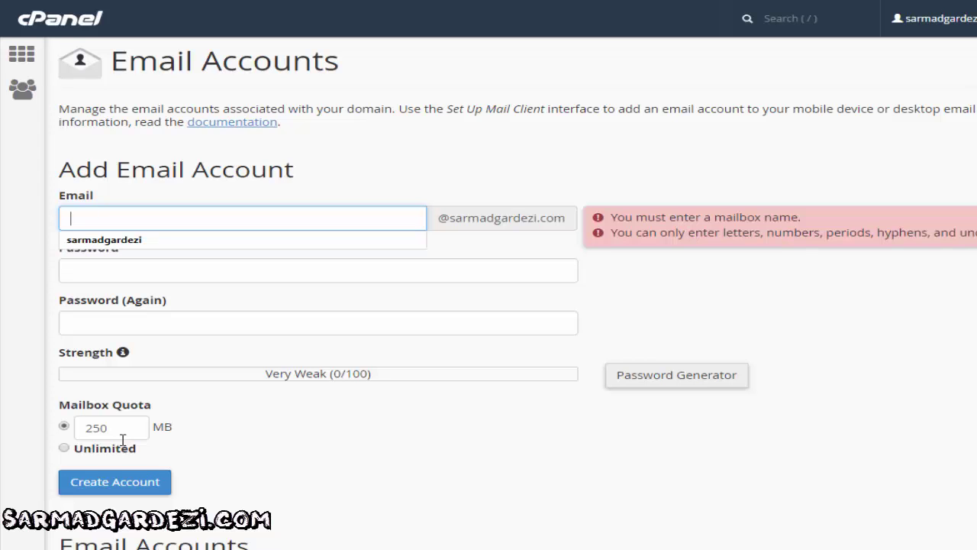
pyautogui.click(271, 391)
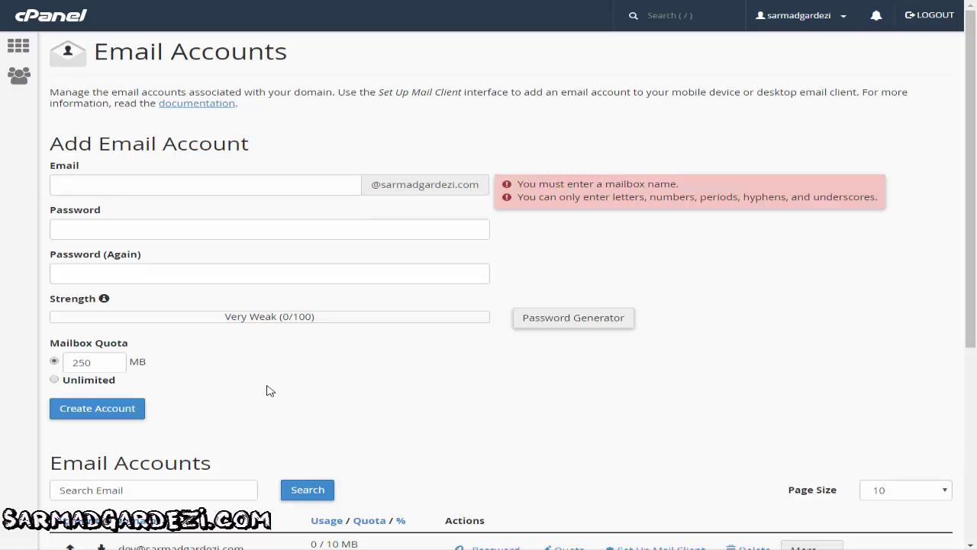
pyautogui.scroll(-3, 363, 263)
pyautogui.scroll(-1, 362, 263)
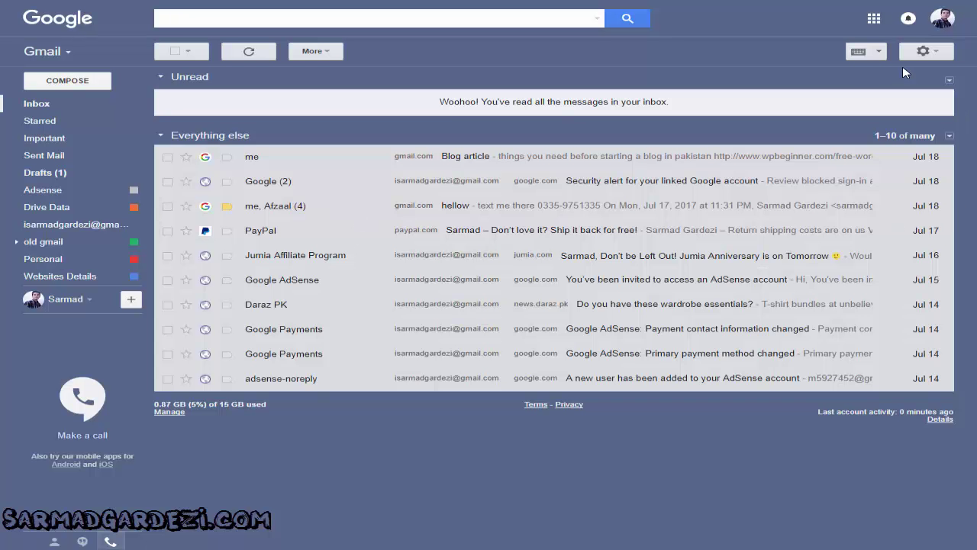
pyautogui.click(924, 51)
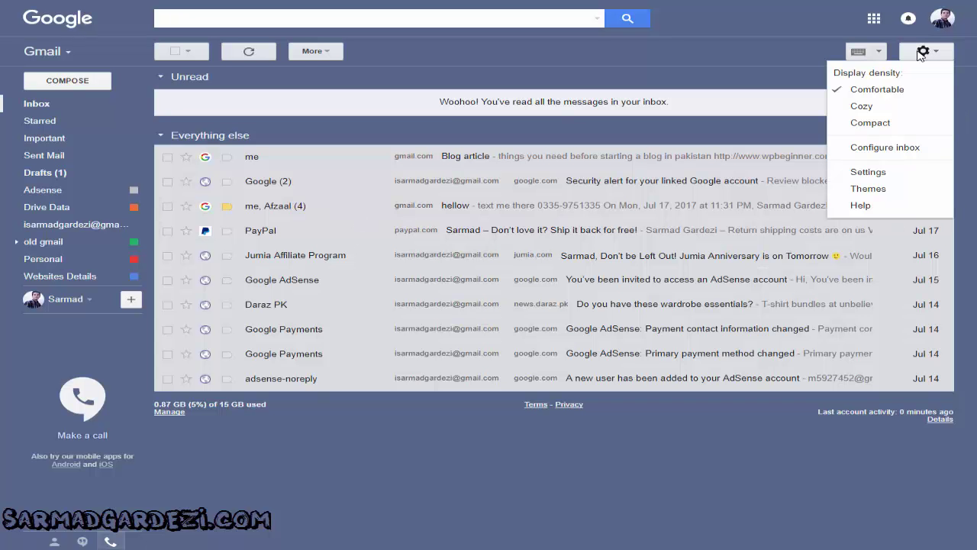
pyautogui.click(896, 174)
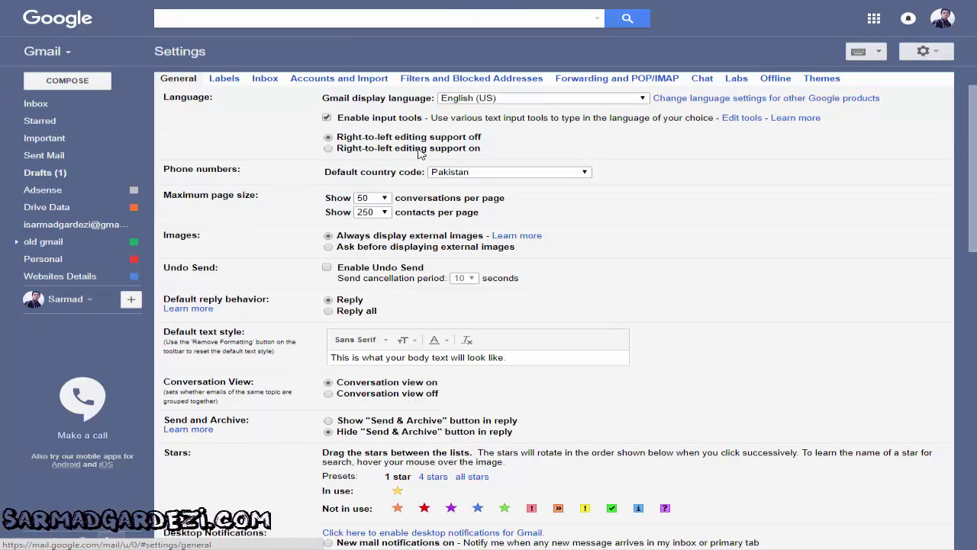
pyautogui.click(345, 82)
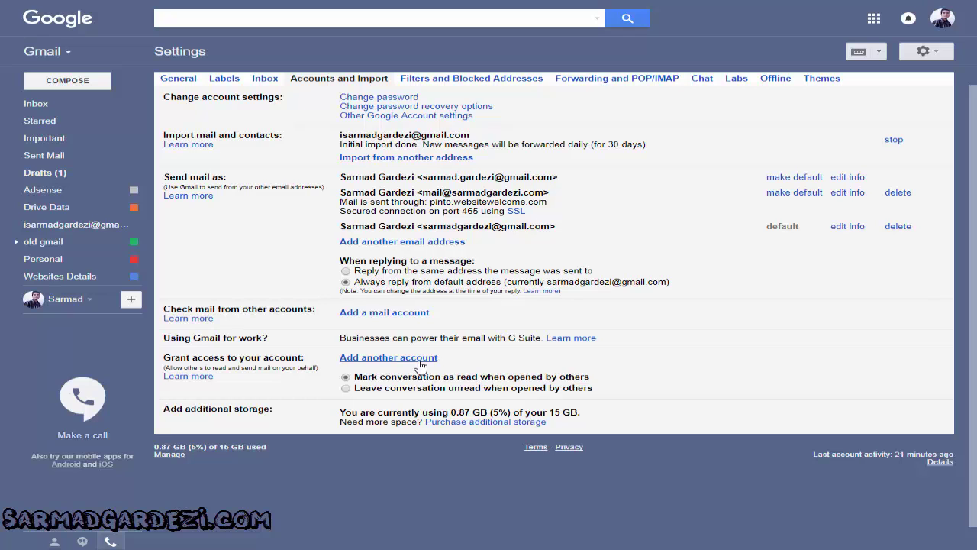
pyautogui.click(35, 103)
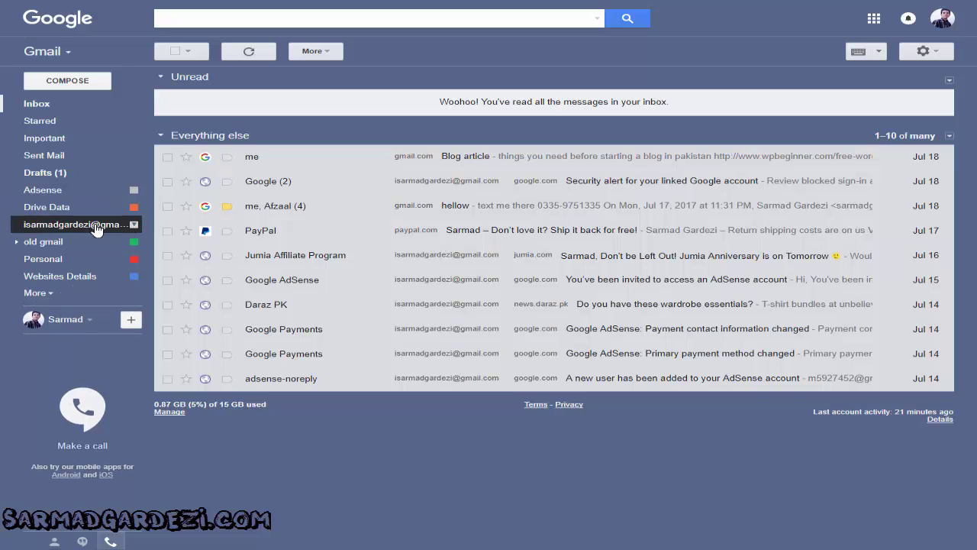
# Browse the messages under the 'old gmail' label, then return to the inbox
pyautogui.click(32, 249)
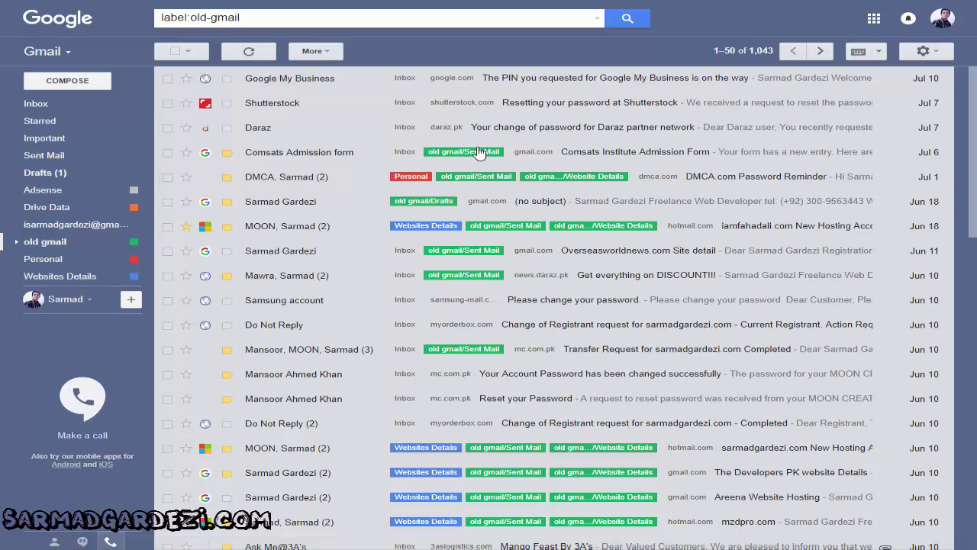
pyautogui.scroll(-3, 471, 249)
pyautogui.scroll(-6, 471, 249)
pyautogui.scroll(8, 569, 340)
pyautogui.click(68, 106)
# In Settings > Accounts and Import, choose 'Add another email address' under Send mail as
pyautogui.click(932, 52)
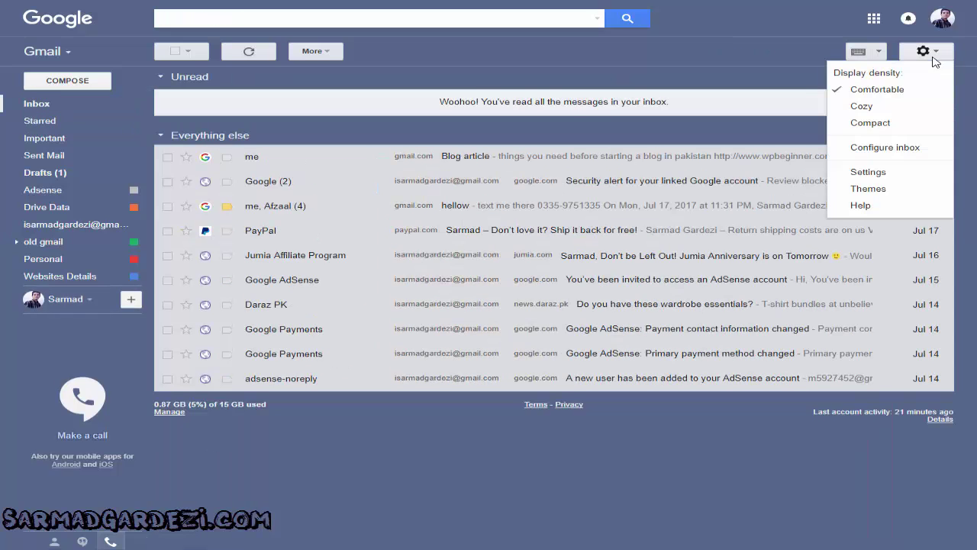
pyautogui.click(894, 178)
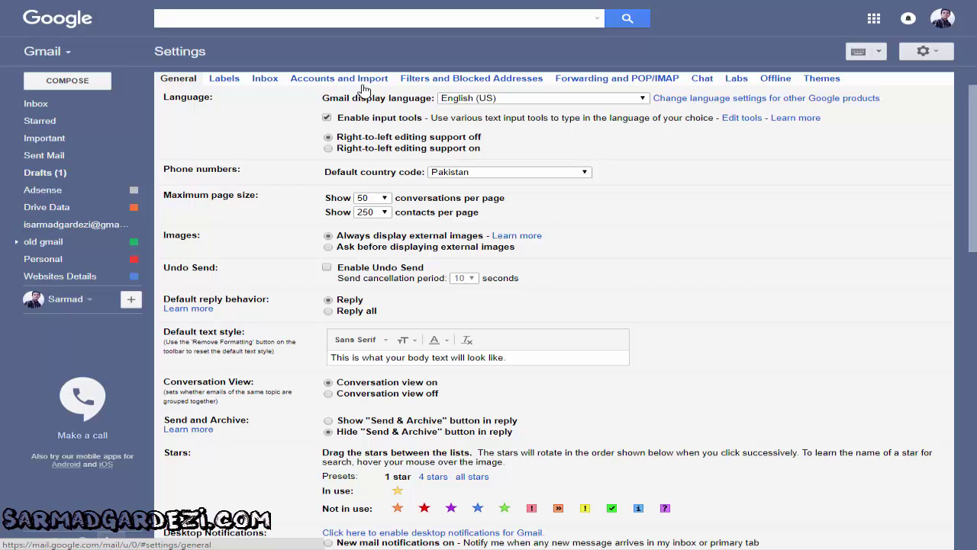
pyautogui.click(365, 82)
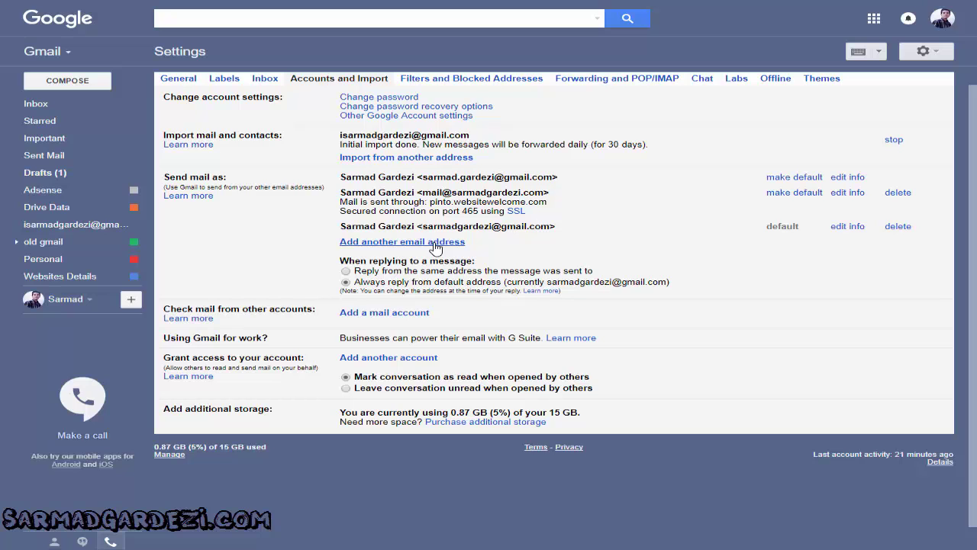
pyautogui.click(433, 243)
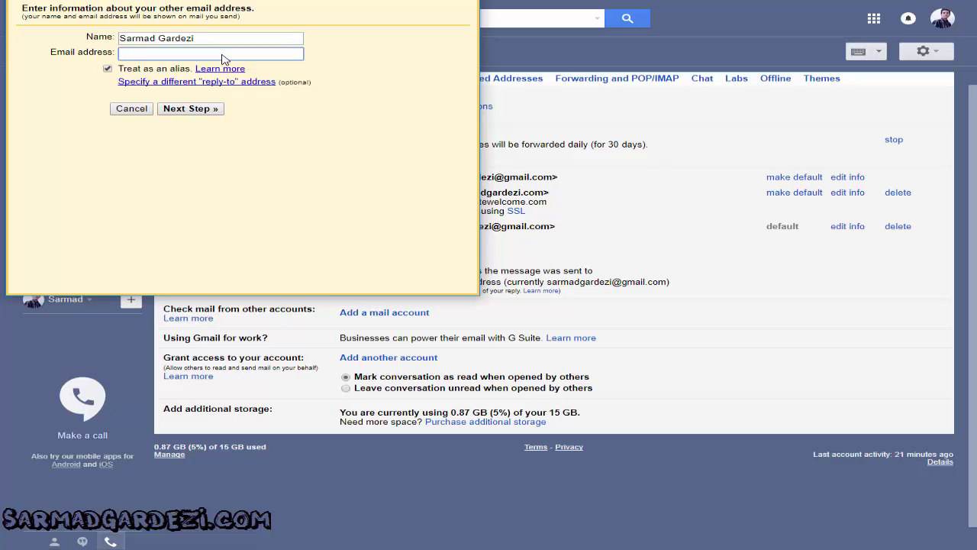
pyautogui.moveTo(329, 0); pyautogui.dragTo(327, 21)
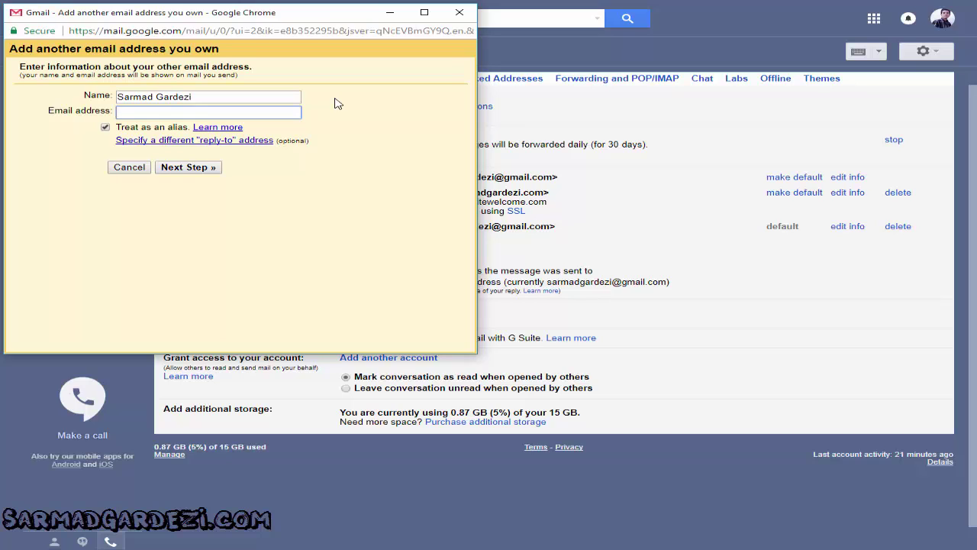
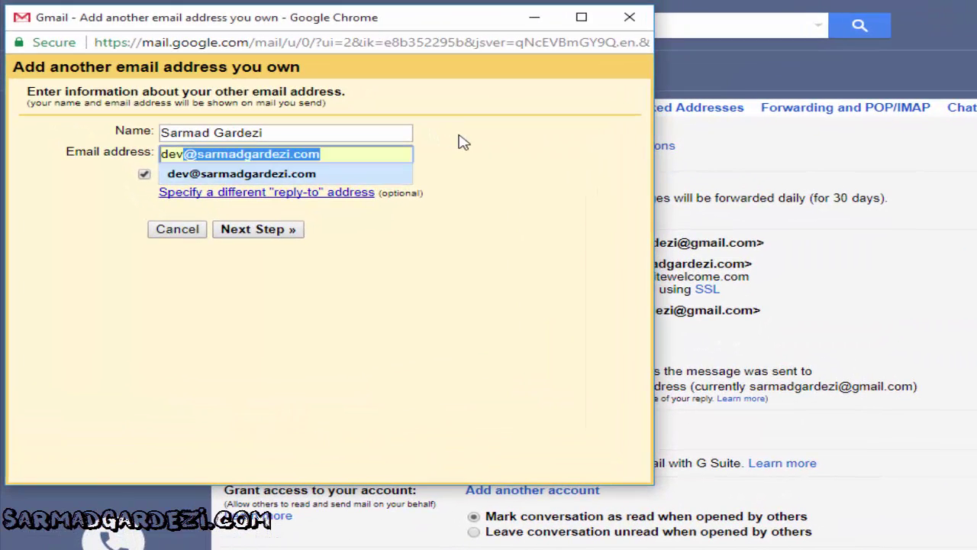
pyautogui.press('Right')
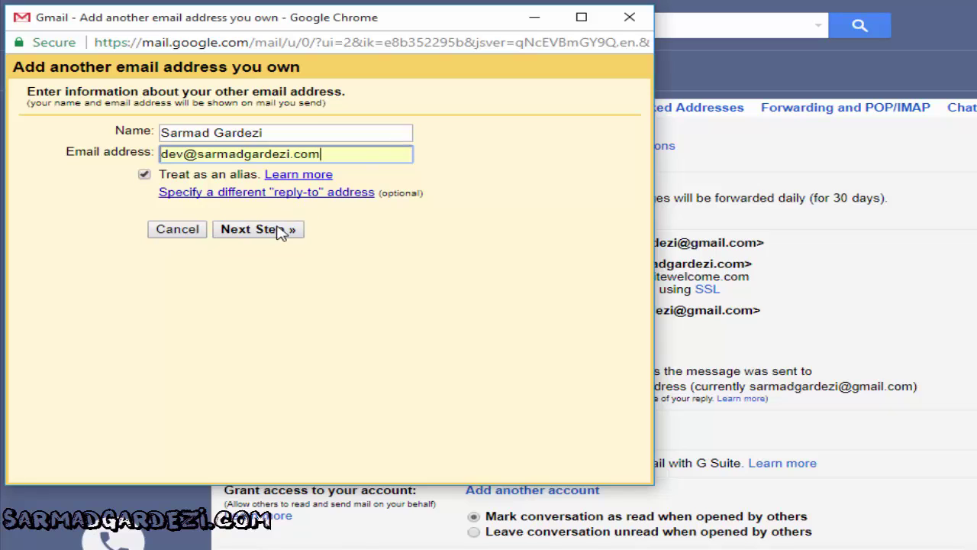
pyautogui.click(276, 232)
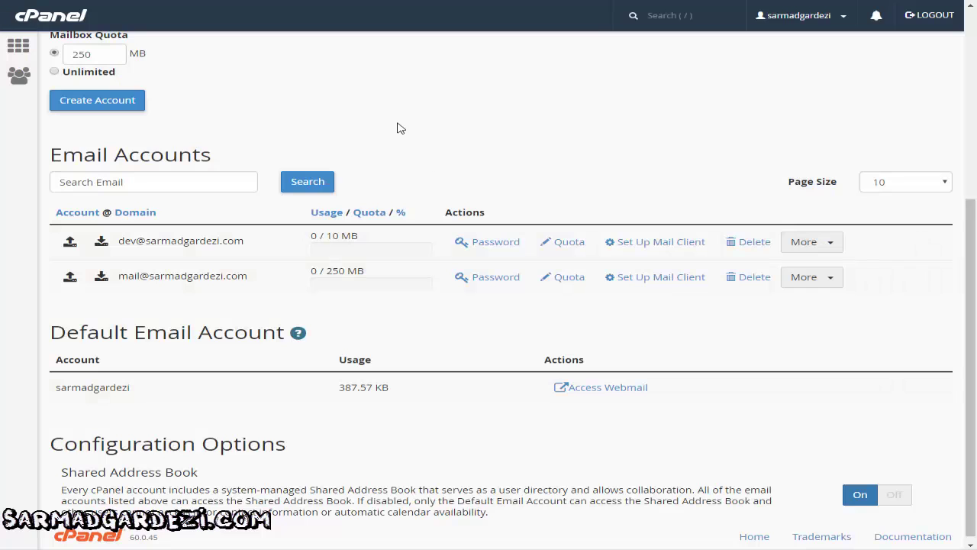
# Copy the SSL server pinto.websitewelcome.com from dev@'s mail client settings and return to Gmail
pyautogui.click(672, 248)
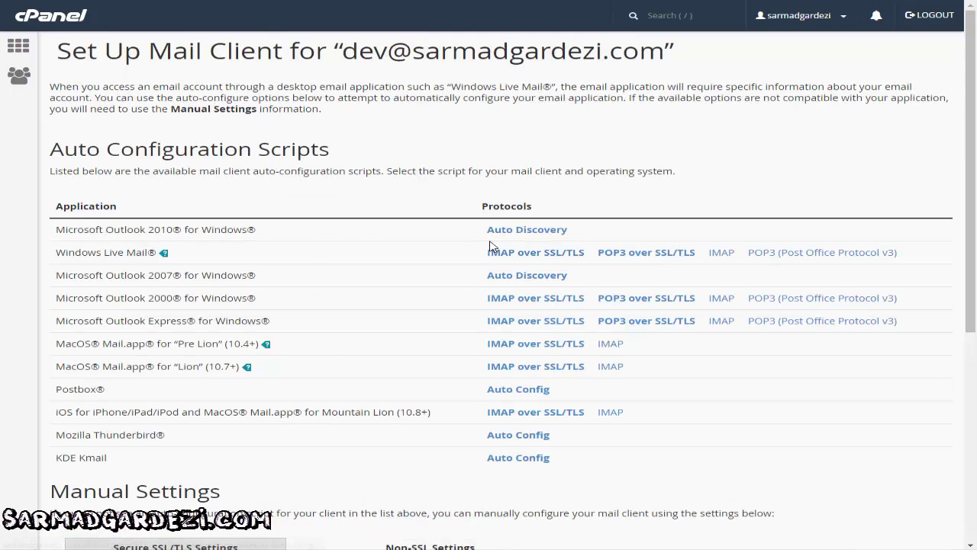
pyautogui.scroll(-4, 425, 271)
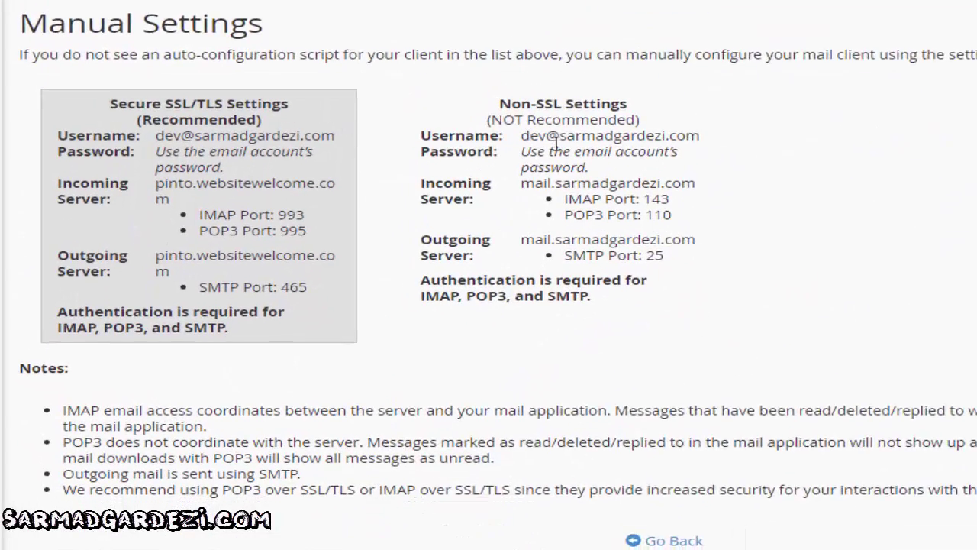
pyautogui.scroll(-1, 490, 210)
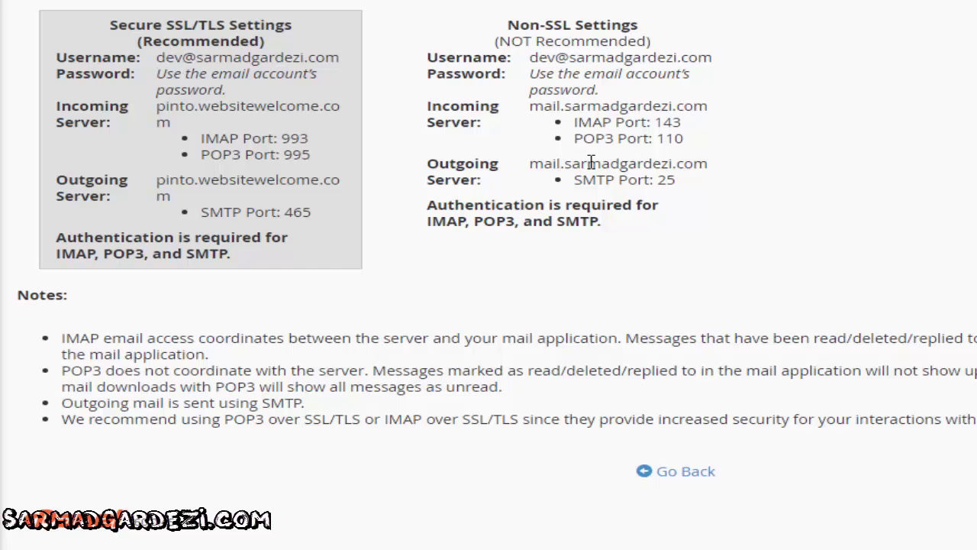
pyautogui.scroll(5, 592, 161)
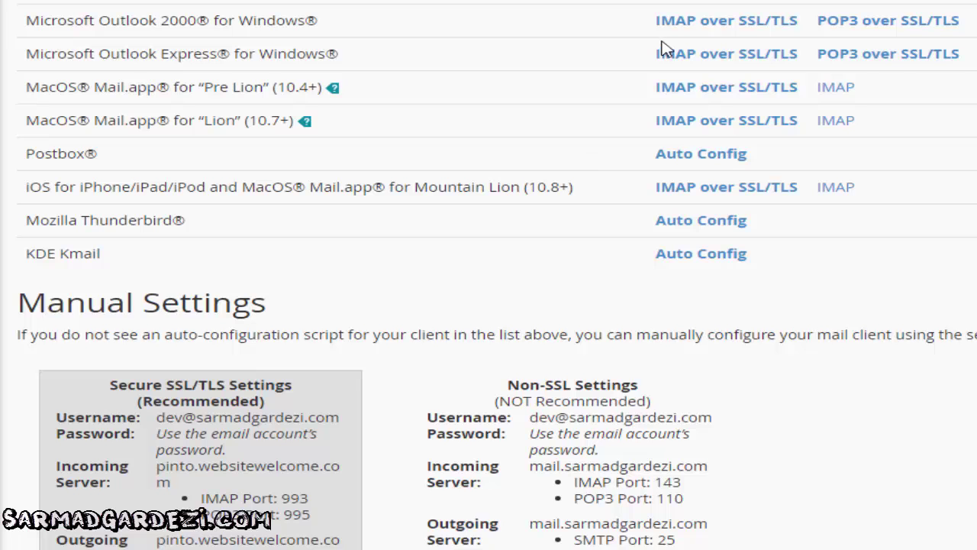
pyautogui.scroll(-5, 647, 51)
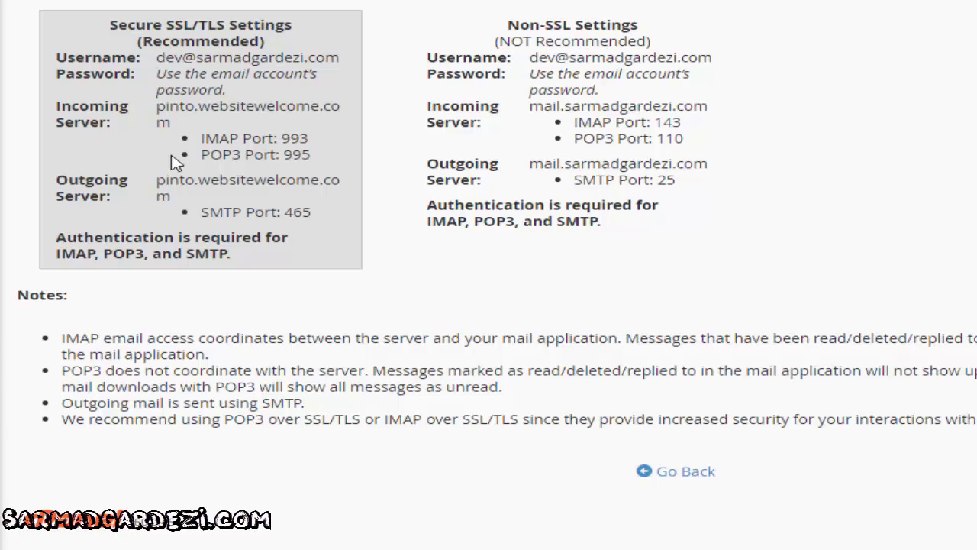
pyautogui.moveTo(167, 123); pyautogui.dragTo(156, 107)
pyautogui.hotkey('ctrl', 'c')
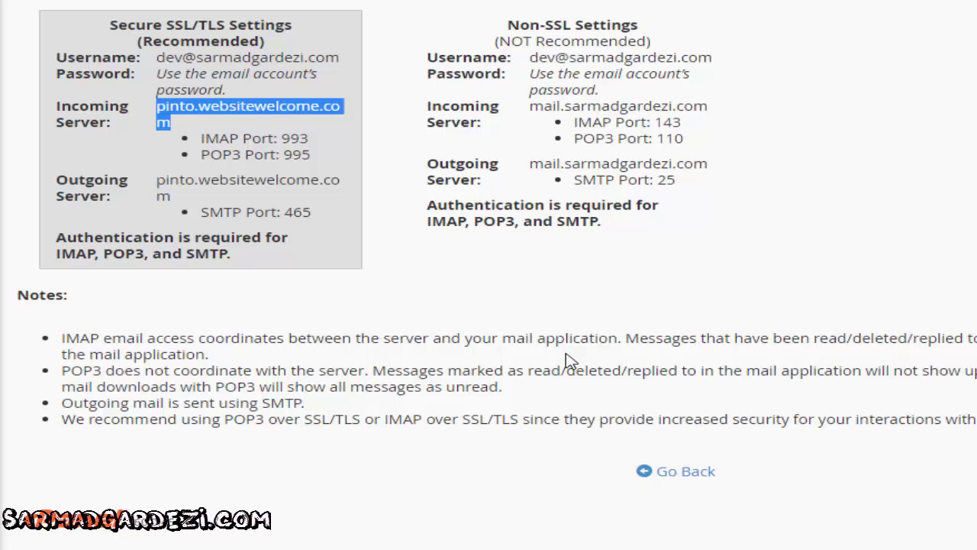
pyautogui.click(577, 548)
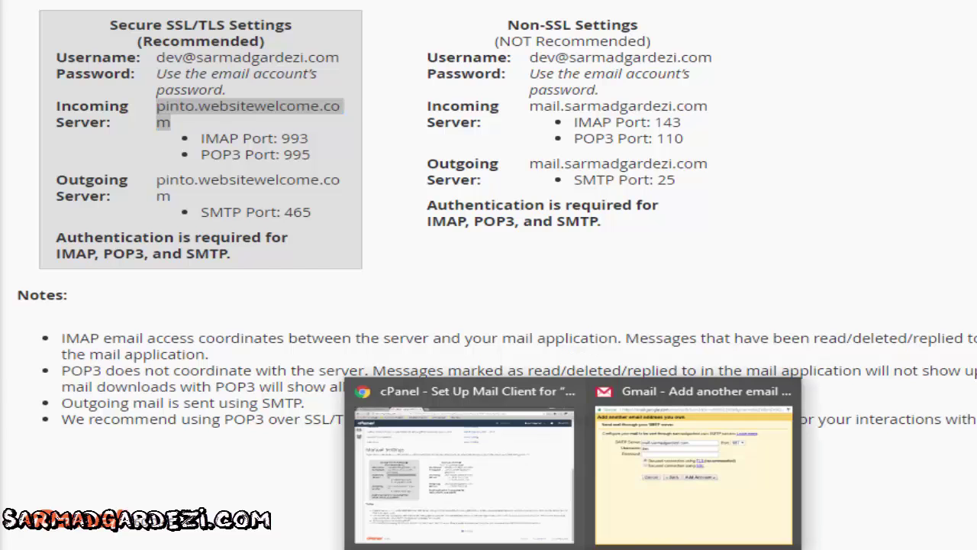
pyautogui.click(595, 496)
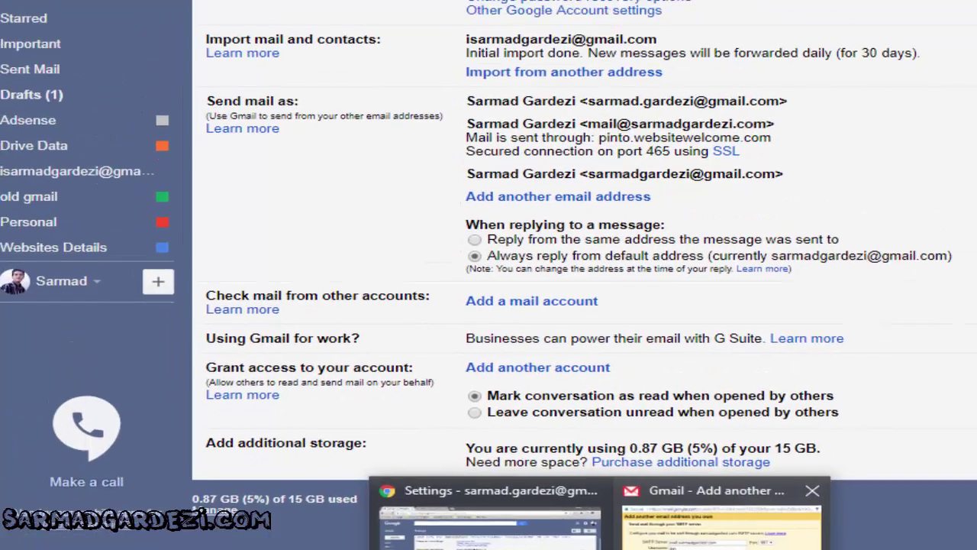
pyautogui.click(686, 506)
pyautogui.click(311, 166)
pyautogui.hotkey('ctrl', 'a')
pyautogui.hotkey('ctrl', 'v')
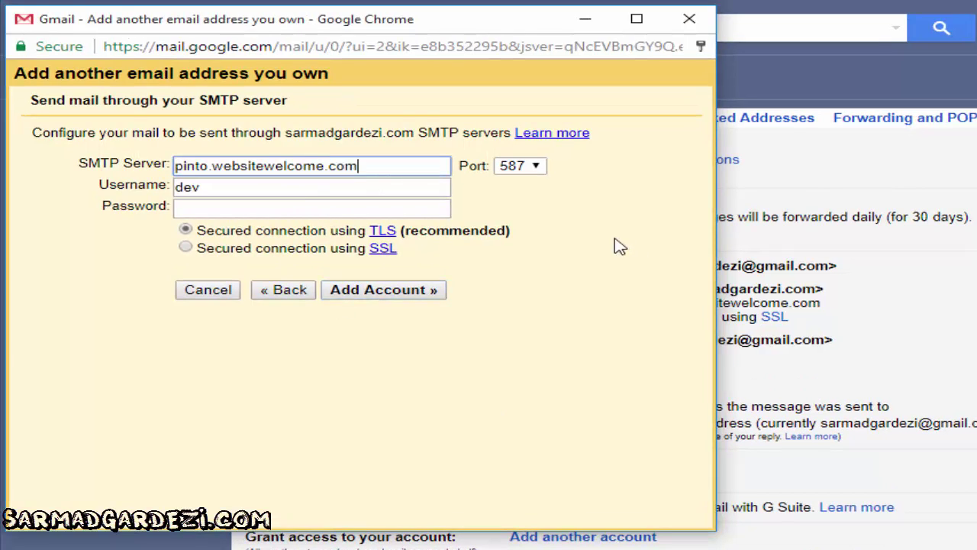
pyautogui.click(317, 190)
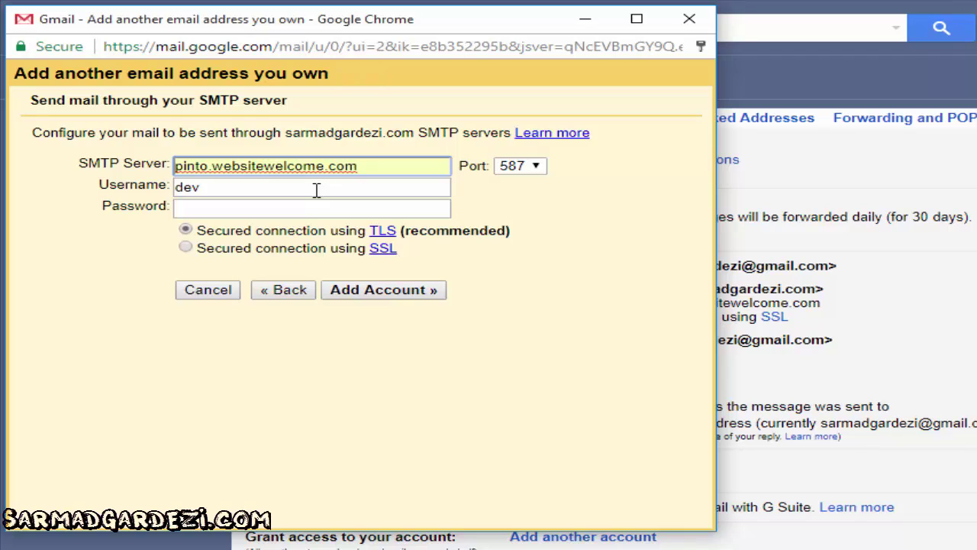
pyautogui.click(316, 190)
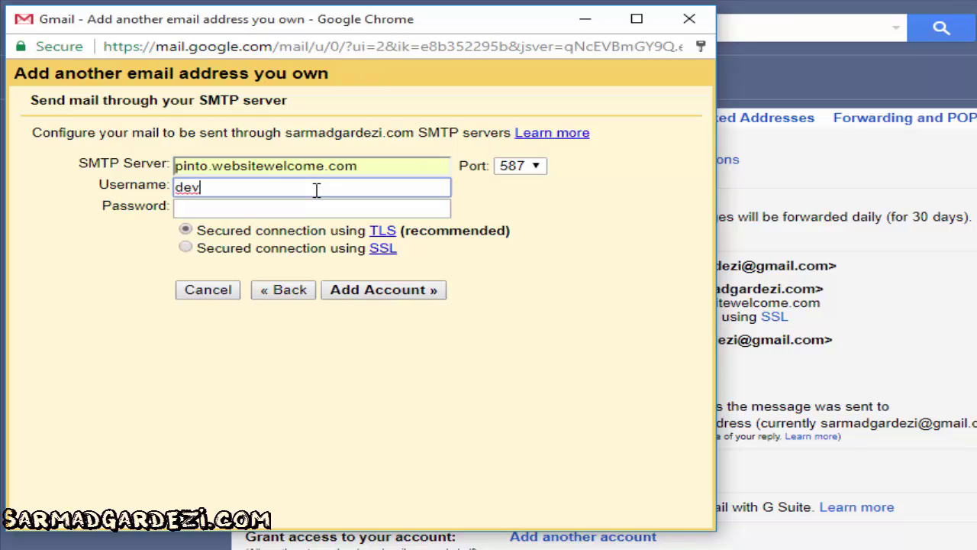
pyautogui.write('@sarm')
pyautogui.press('Down')
pyautogui.press('Tab')
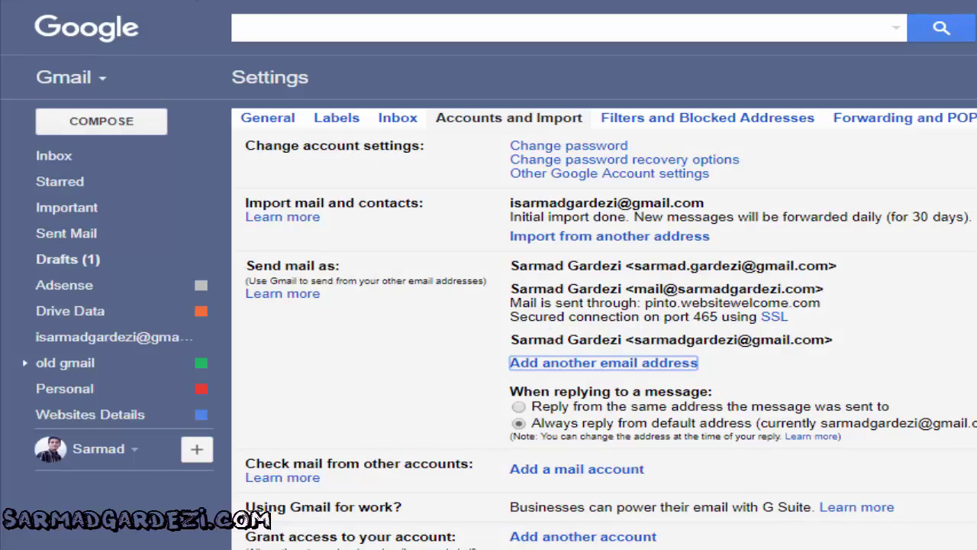
# Enter the mailbox password, choose port 465 with SSL, and submit with Add Account
pyautogui.hotkey('alt', 'Tab')
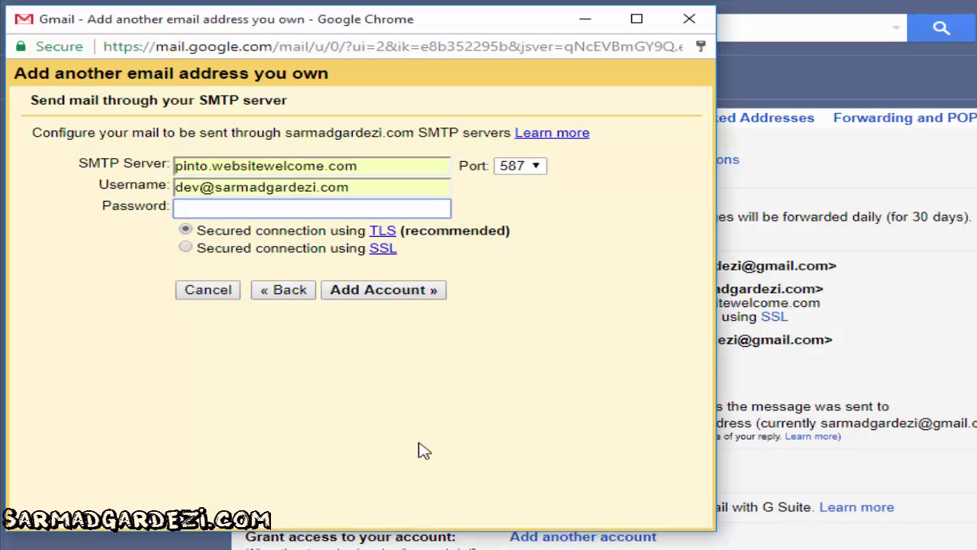
pyautogui.write('•••••••')
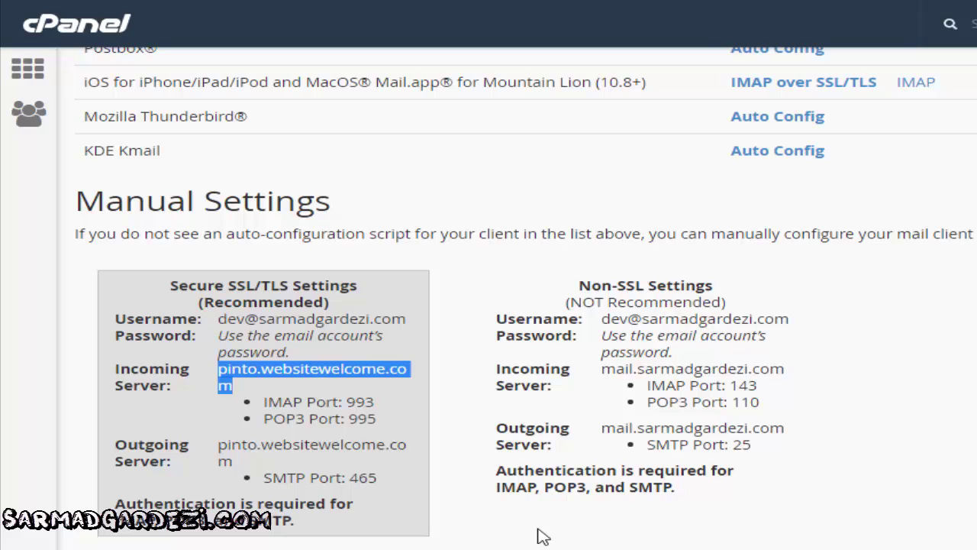
pyautogui.click(538, 534)
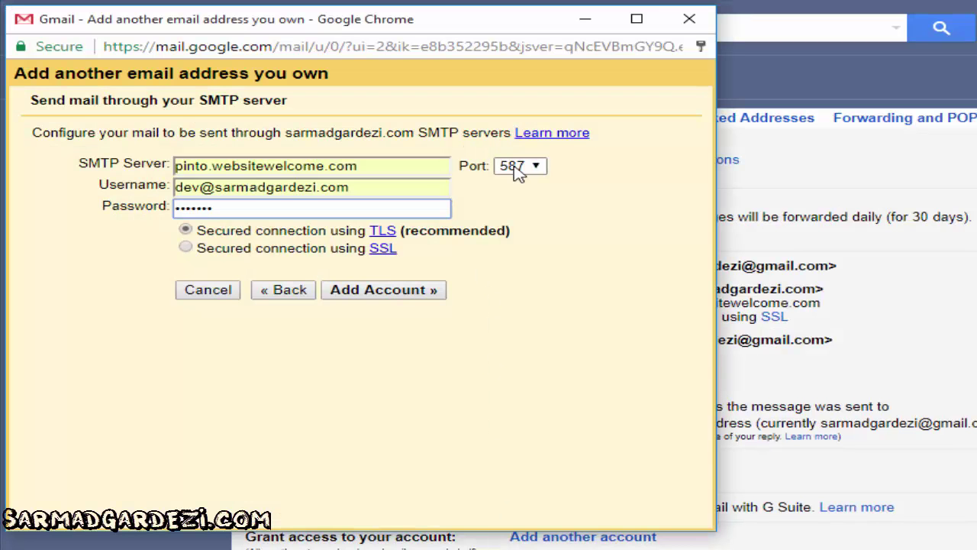
pyautogui.click(518, 167)
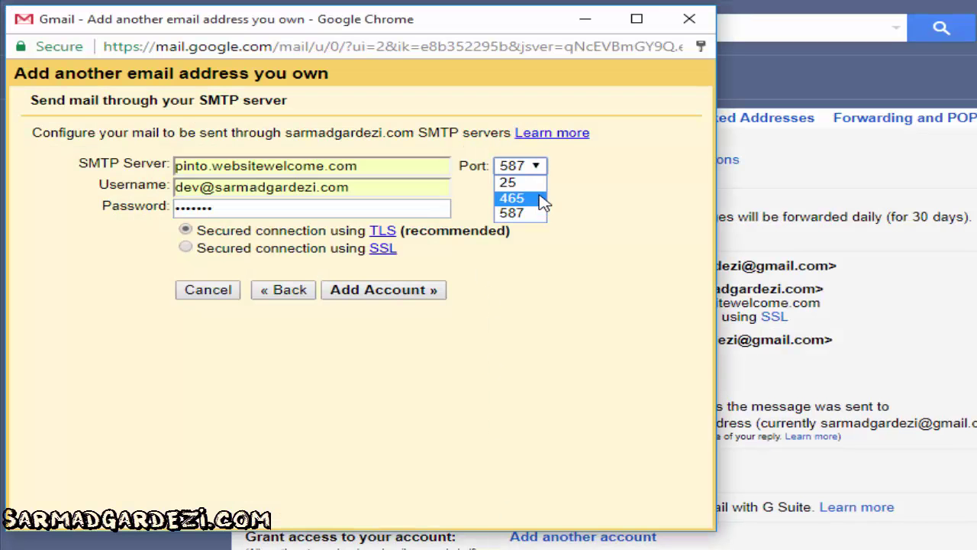
pyautogui.click(512, 198)
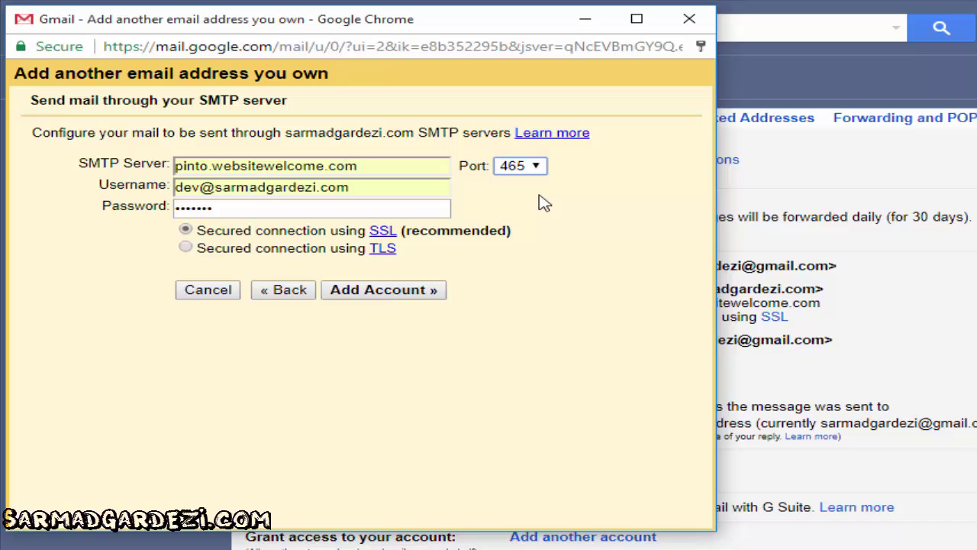
pyautogui.click(374, 298)
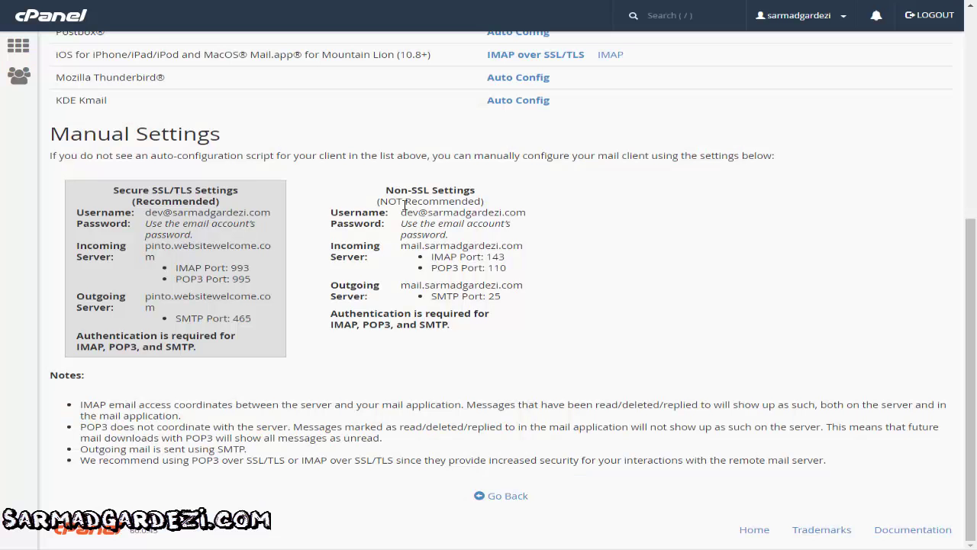
# Return to Email Accounts and open Horde webmail for the dev@ mailbox via More
pyautogui.hotkey('alt', 'Left')
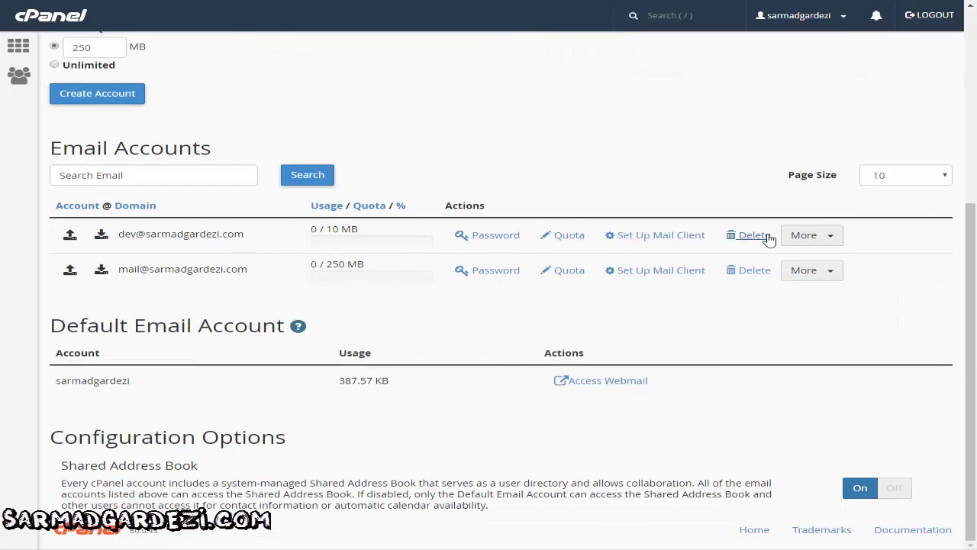
pyautogui.click(824, 237)
pyautogui.click(703, 333)
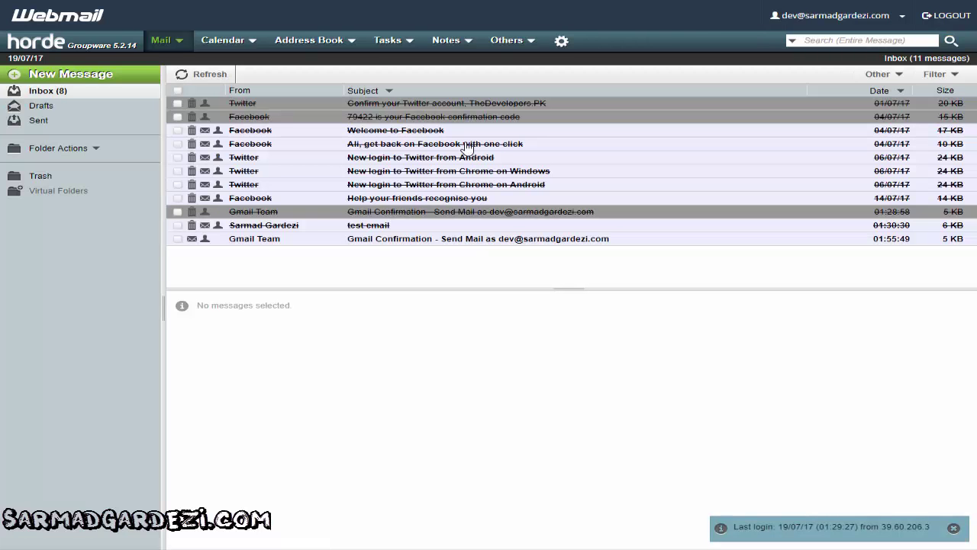
# Open the newest Gmail Confirmation email in the dev@ inbox and select its confirmation code
pyautogui.click(380, 240)
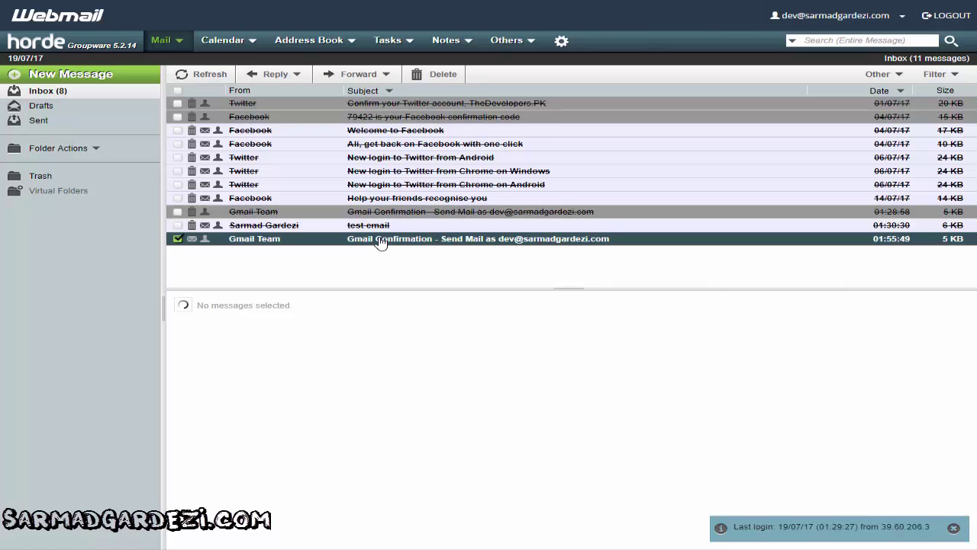
pyautogui.scroll(-5, 412, 305)
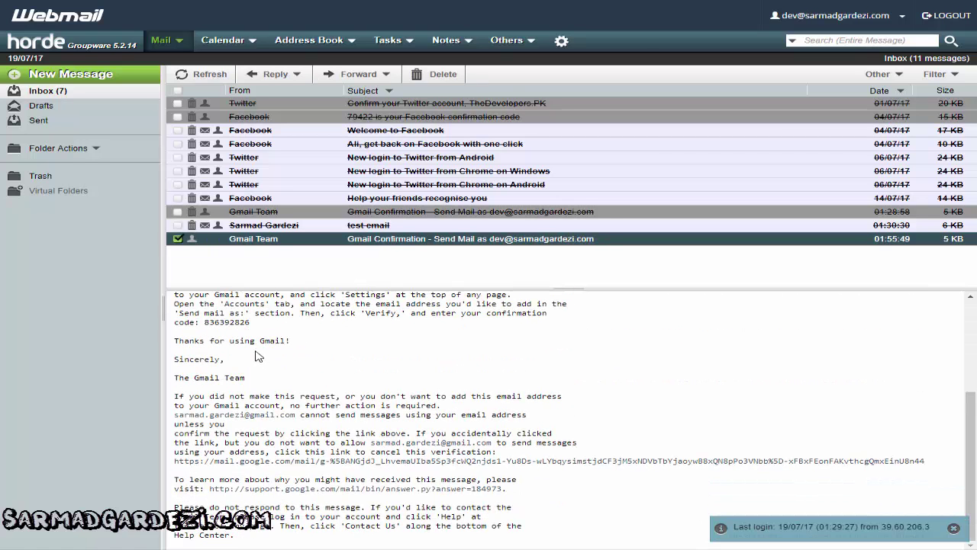
pyautogui.doubleClick(229, 322)
pyautogui.hotkey('ctrl', 'c')
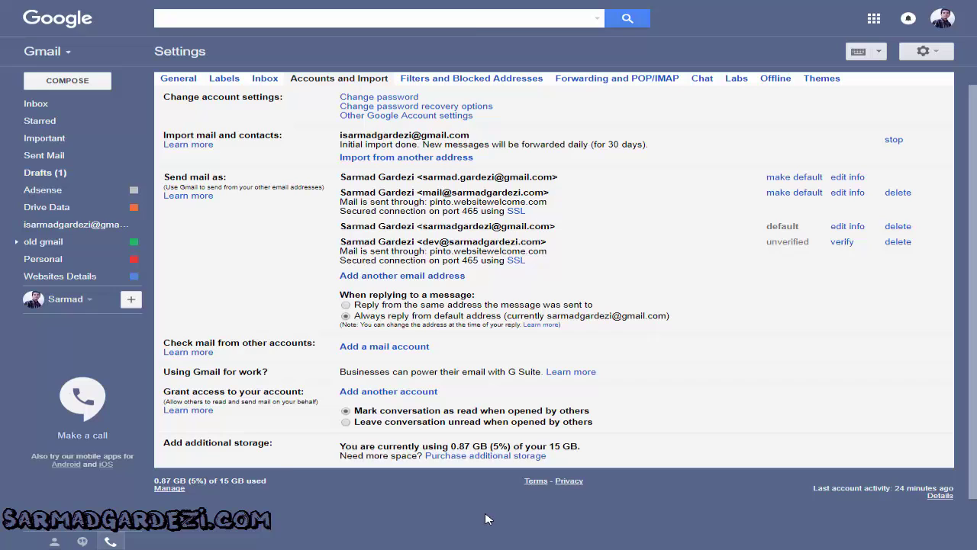
pyautogui.hotkey('alt', 'Tab')
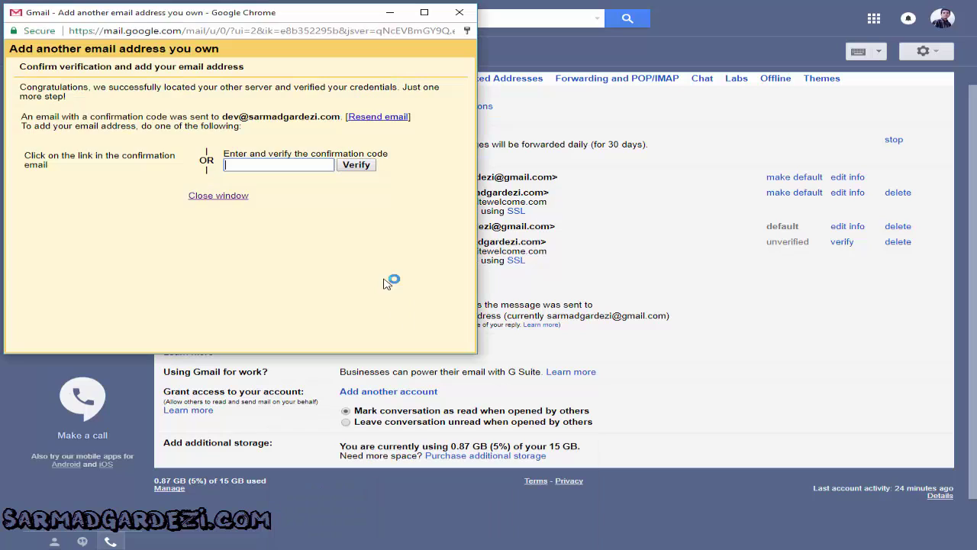
pyautogui.hotkey('ctrl', 'v')
pyautogui.click(356, 165)
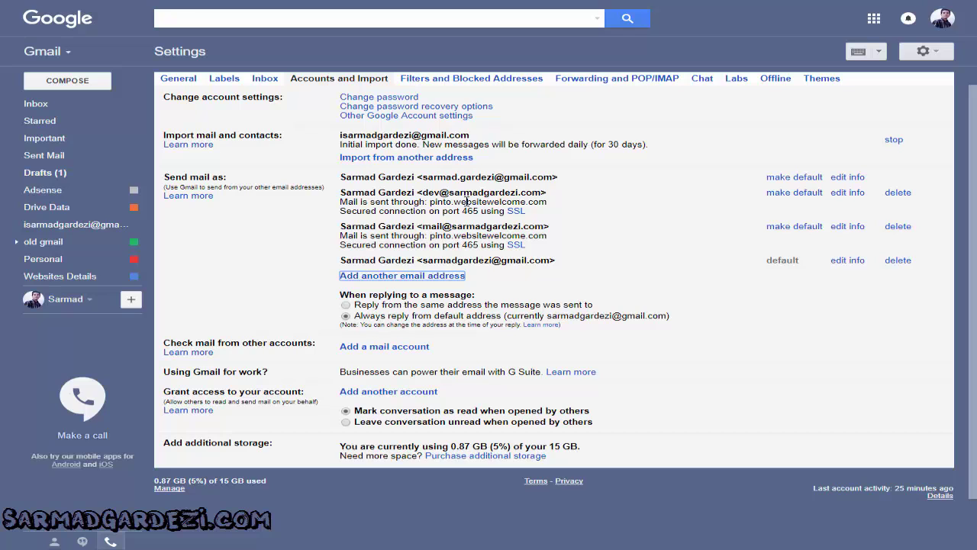
pyautogui.click(57, 105)
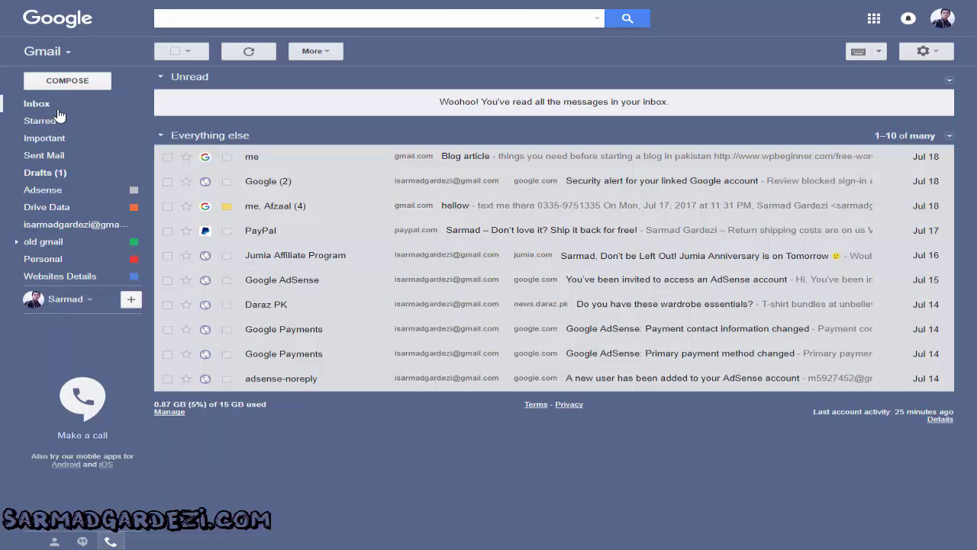
# Send a message from mail@ to dev@ with subject 'test Email' and body 'Hellow World'
pyautogui.click(61, 82)
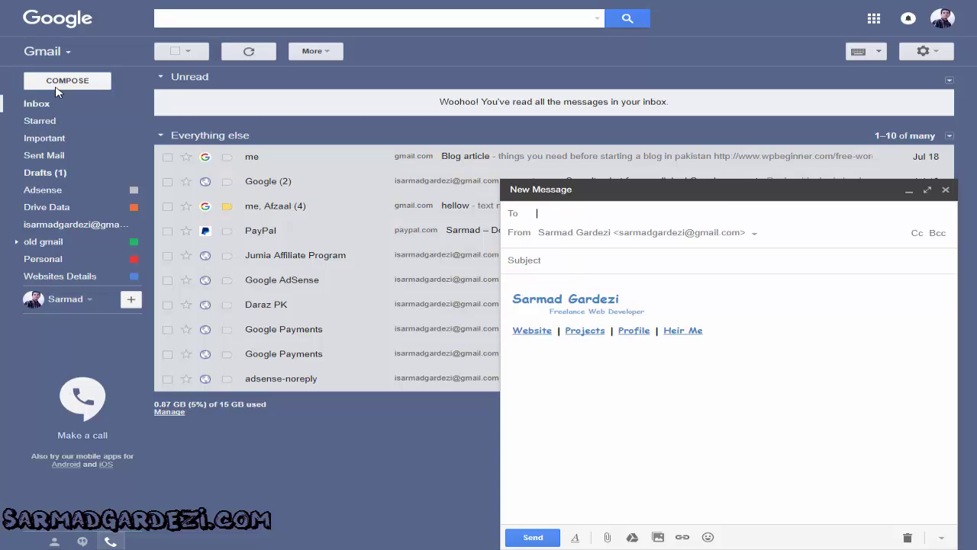
pyautogui.click(751, 235)
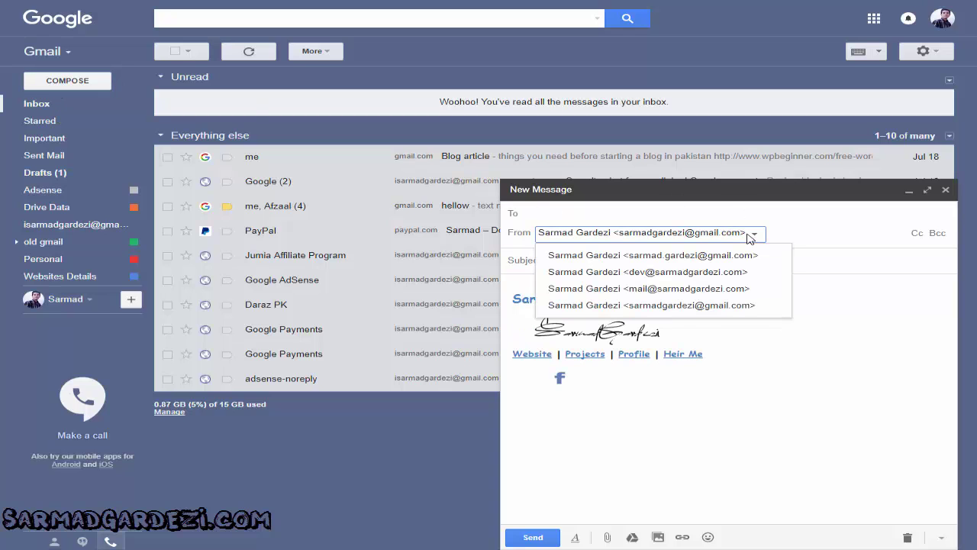
pyautogui.click(731, 290)
pyautogui.click(606, 215)
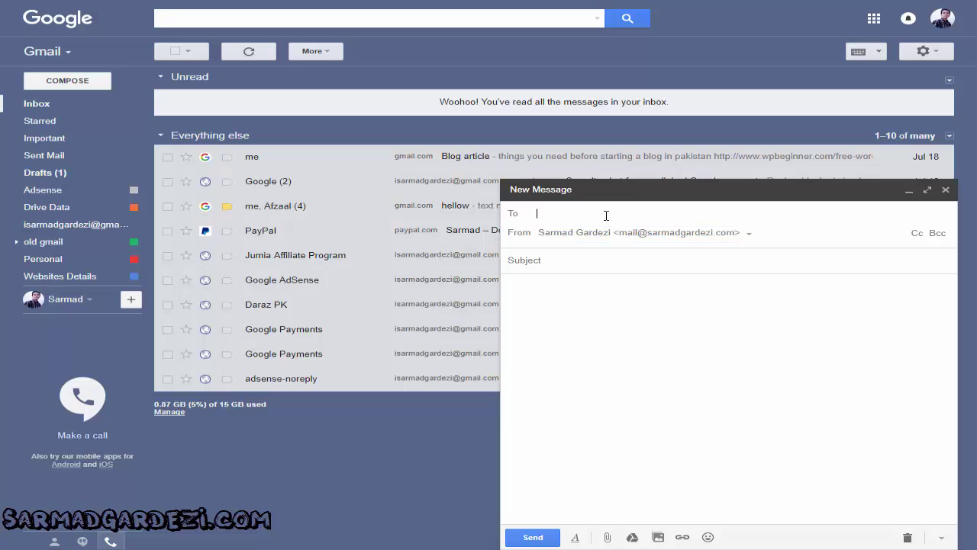
pyautogui.write('dev')
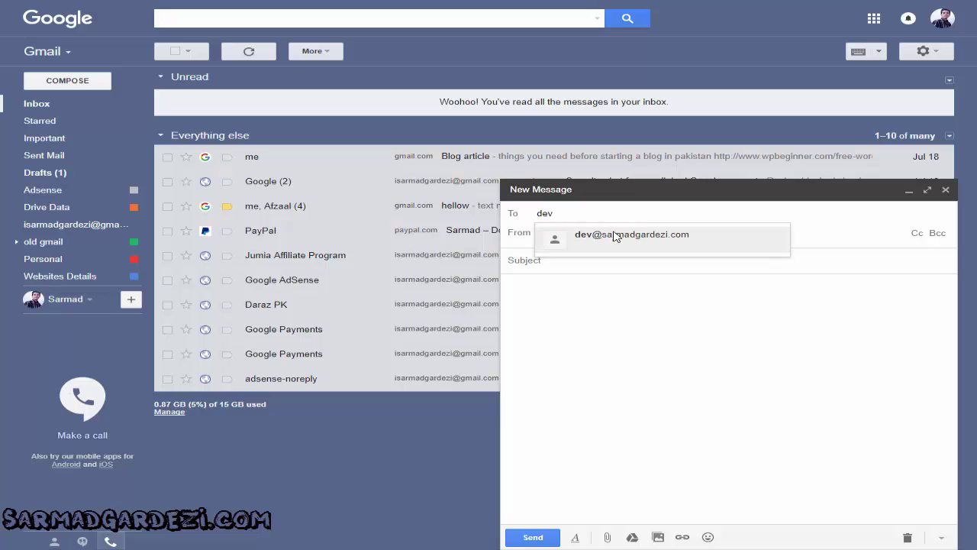
pyautogui.click(595, 237)
pyautogui.click(588, 260)
pyautogui.write('t')
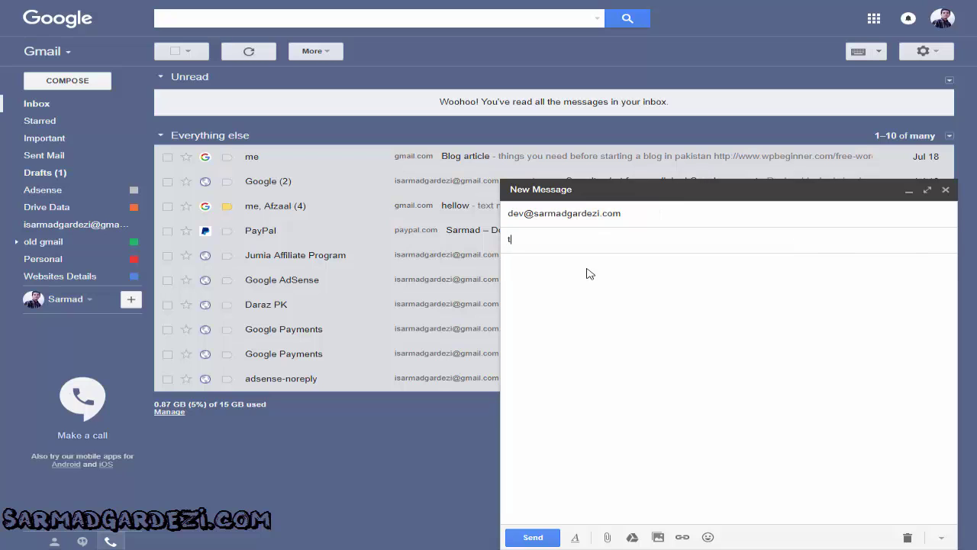
pyautogui.write('est Email')
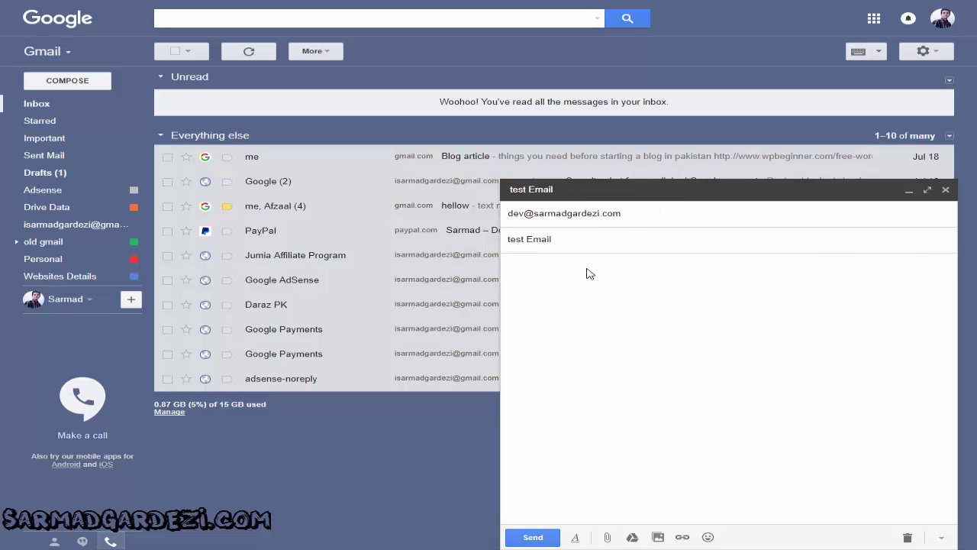
pyautogui.write('Hellow World')
pyautogui.click(526, 534)
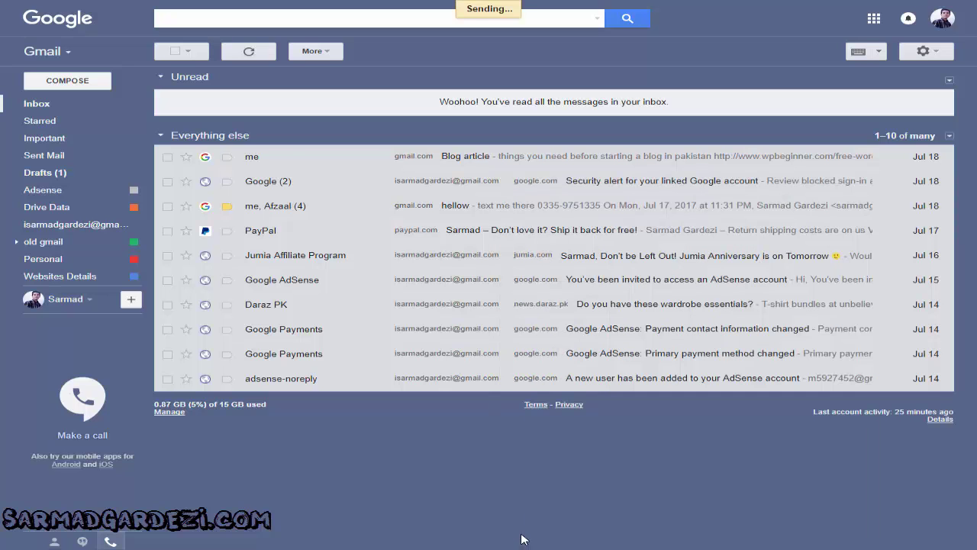
# Confirm the test Email arrived mailed by sarmadgardezi.com, delete it, and begin a new message
pyautogui.click(88, 113)
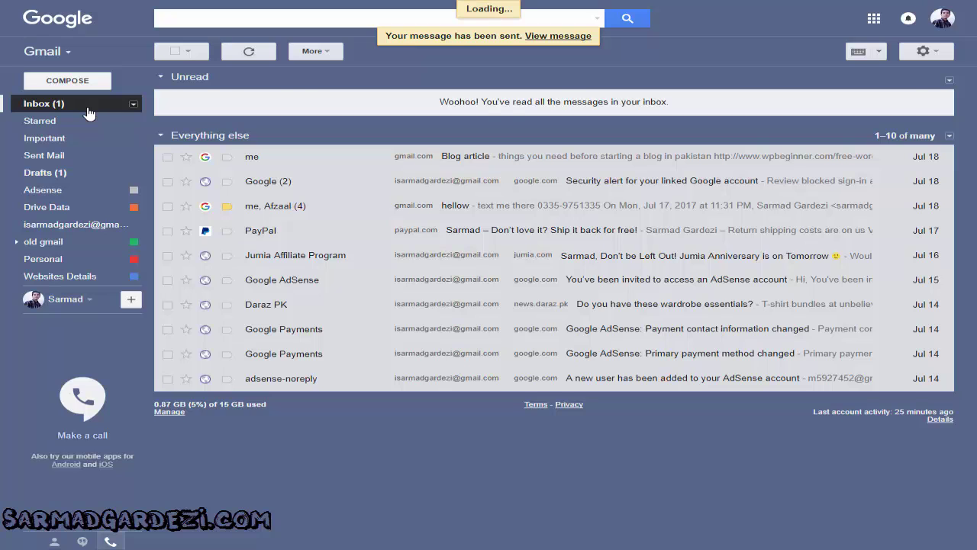
pyautogui.click(276, 106)
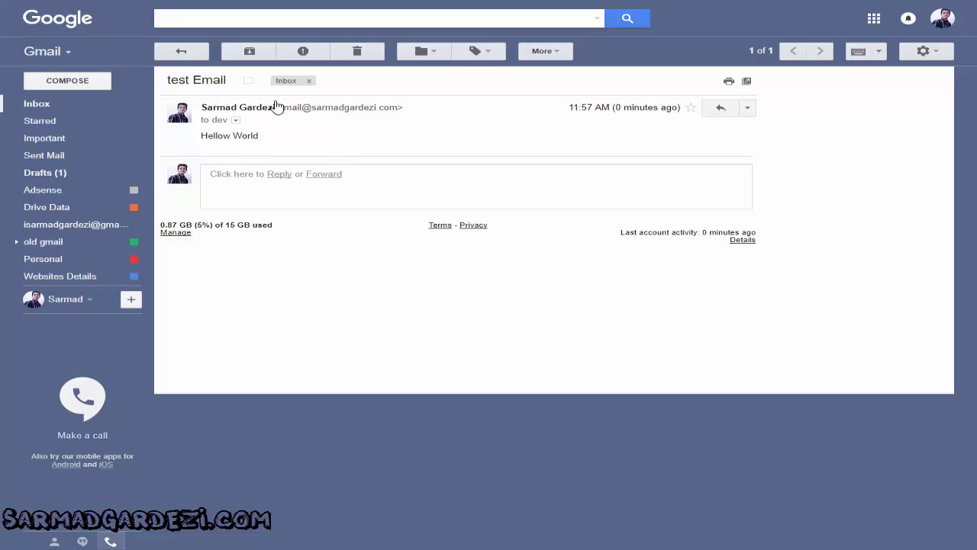
pyautogui.click(235, 120)
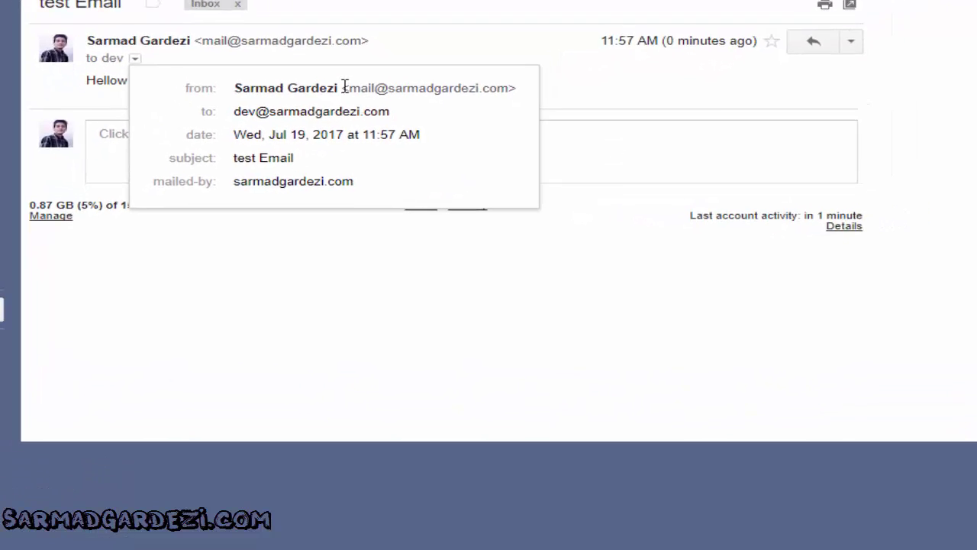
pyautogui.click(357, 50)
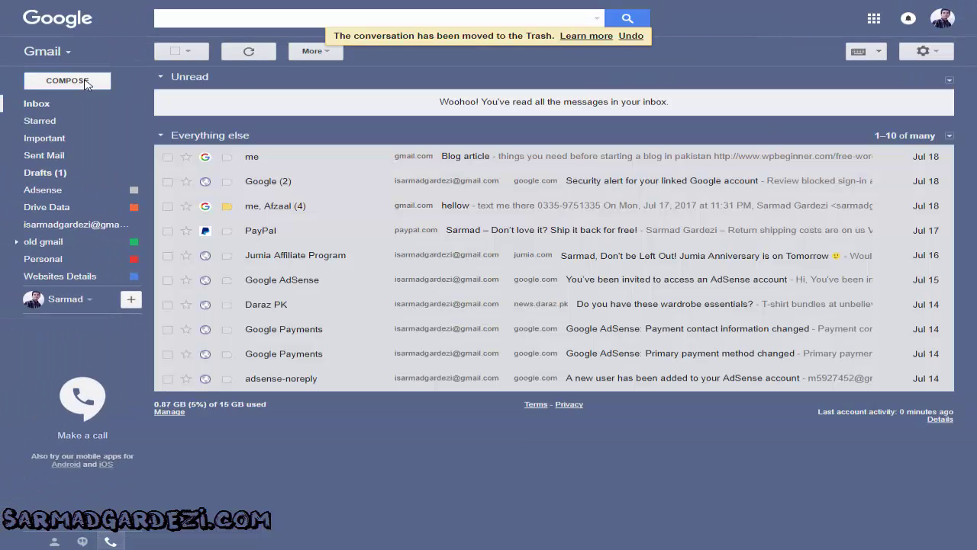
pyautogui.click(85, 82)
pyautogui.click(641, 233)
# From dev@, send 'hellow World' with body 'Hellow Wolrld' to your own Gmail address
pyautogui.click(692, 272)
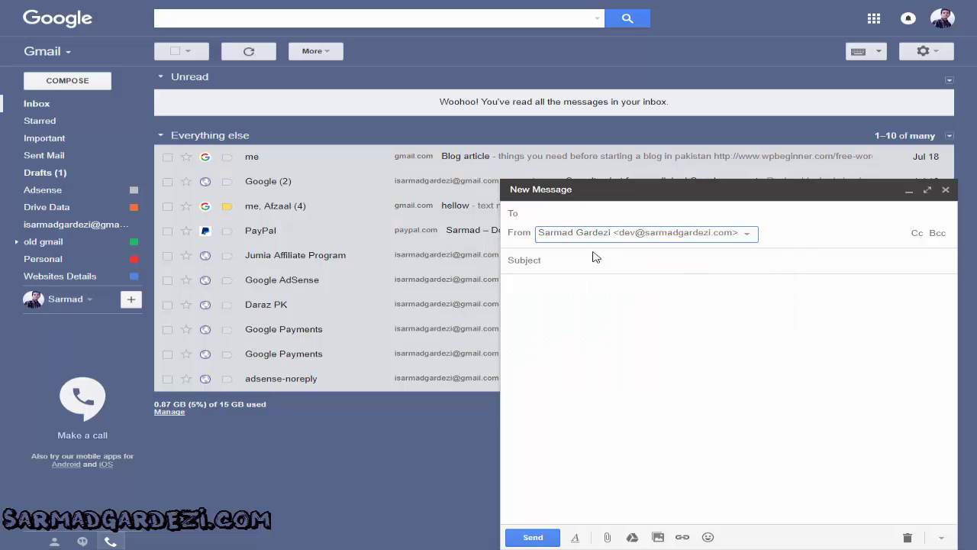
pyautogui.click(578, 217)
pyautogui.write('sar')
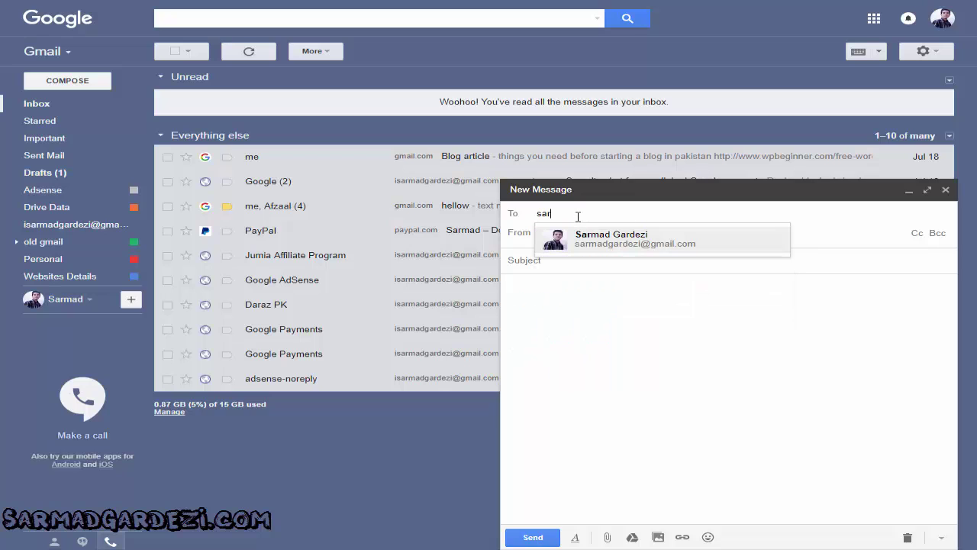
pyautogui.click(668, 248)
pyautogui.click(582, 255)
pyautogui.write('hellow World')
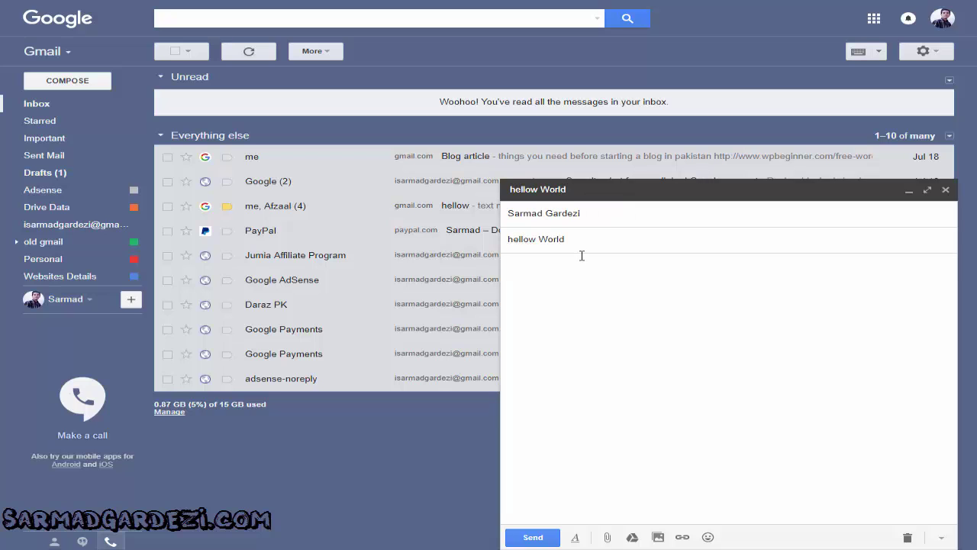
pyautogui.press('Tab')
pyautogui.write('Hel')
pyautogui.write('low Wolrld')
pyautogui.click(533, 537)
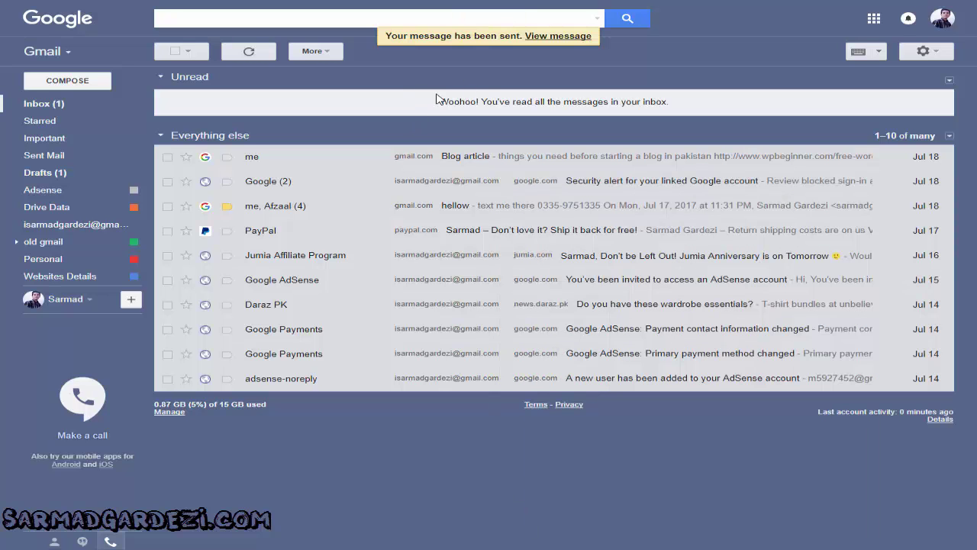
# Confirm the hellow World message arrived from dev@ via sarmadgardezi.com, then delete it
pyautogui.click(92, 102)
pyautogui.click(379, 105)
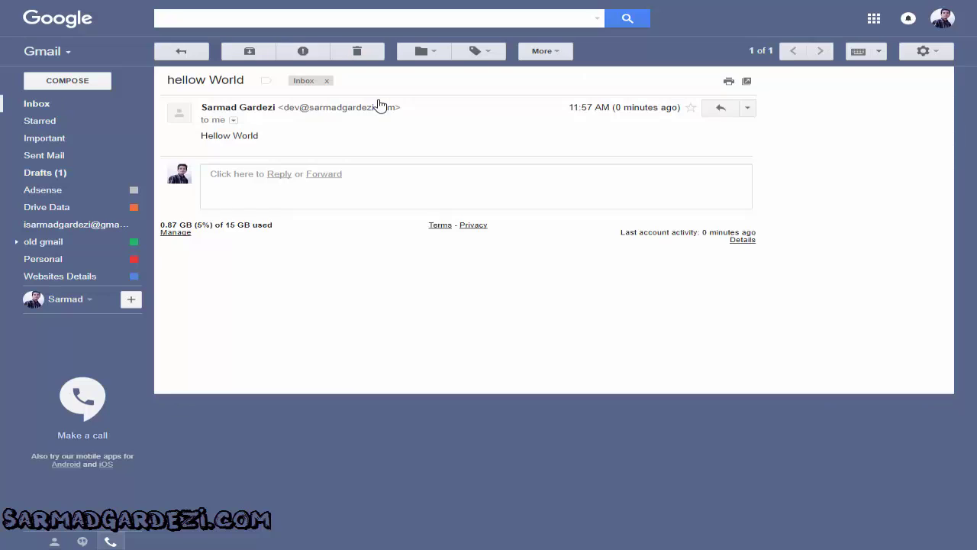
pyautogui.click(245, 131)
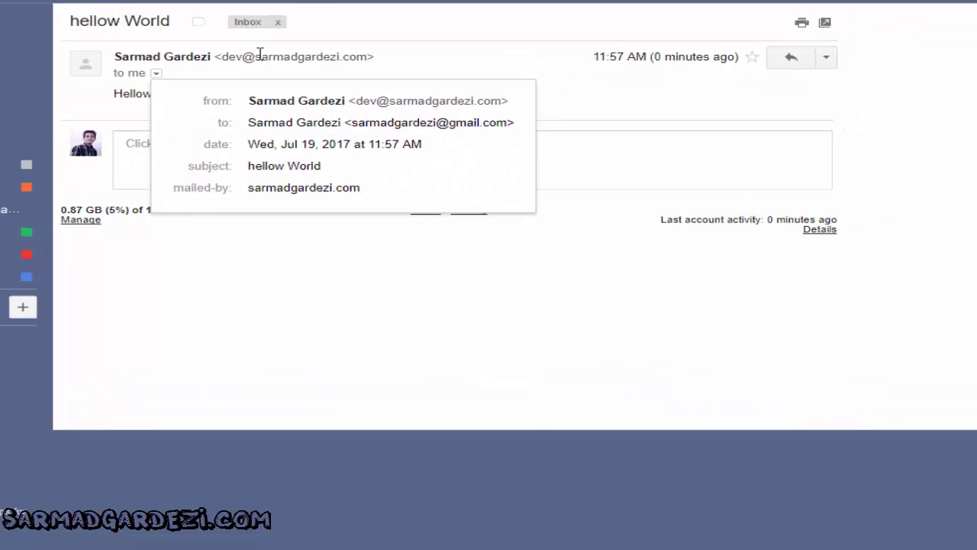
pyautogui.click(356, 49)
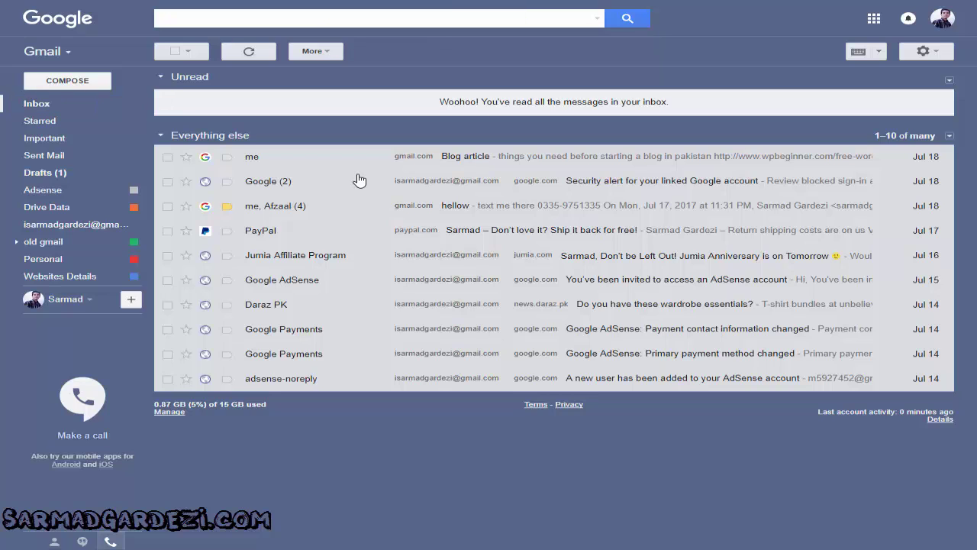